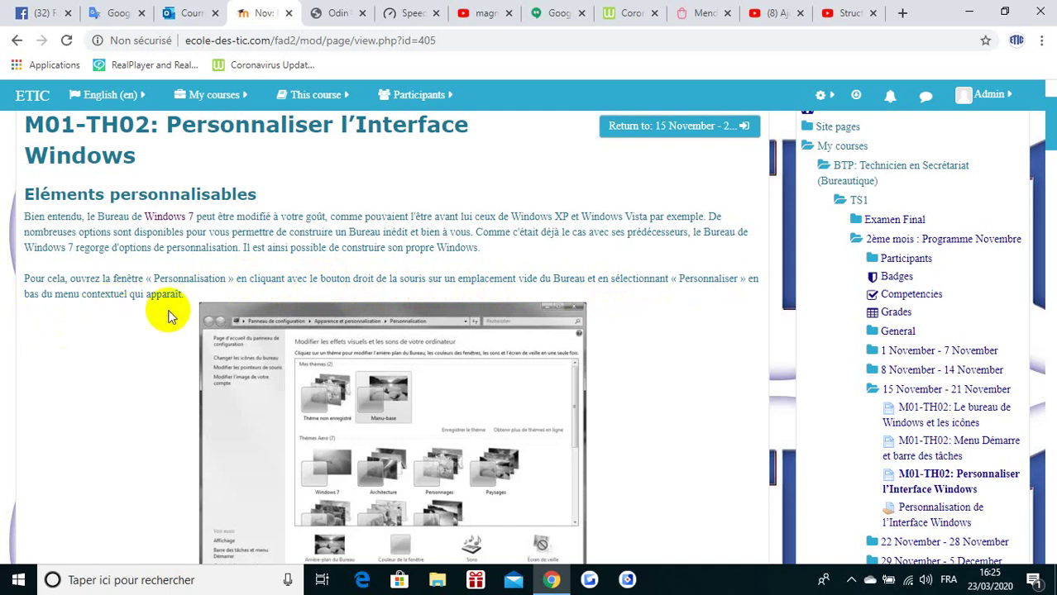
Step: Minimise the browser to reach the desktop and open its Personnaliser settings on the Arrière-plan page
scroll(514, 412, "down", 2)
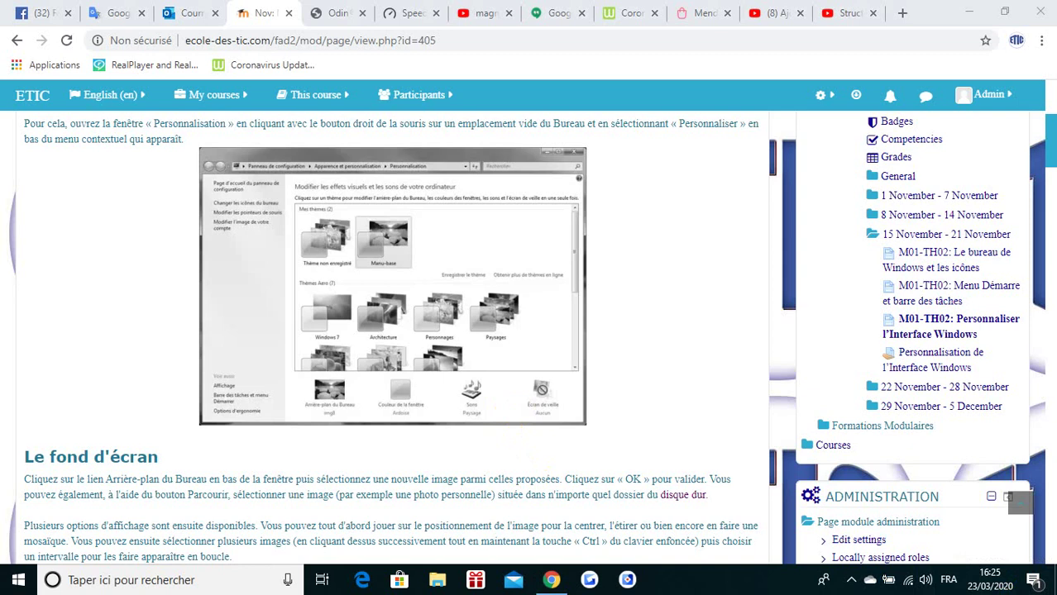
left_click(968, 12)
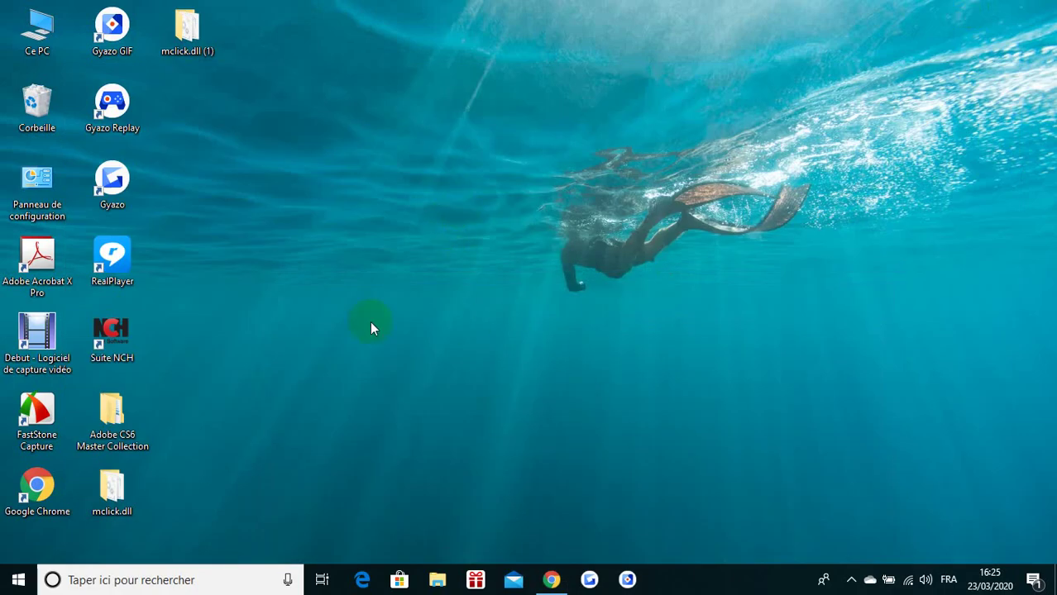
right_click(468, 183)
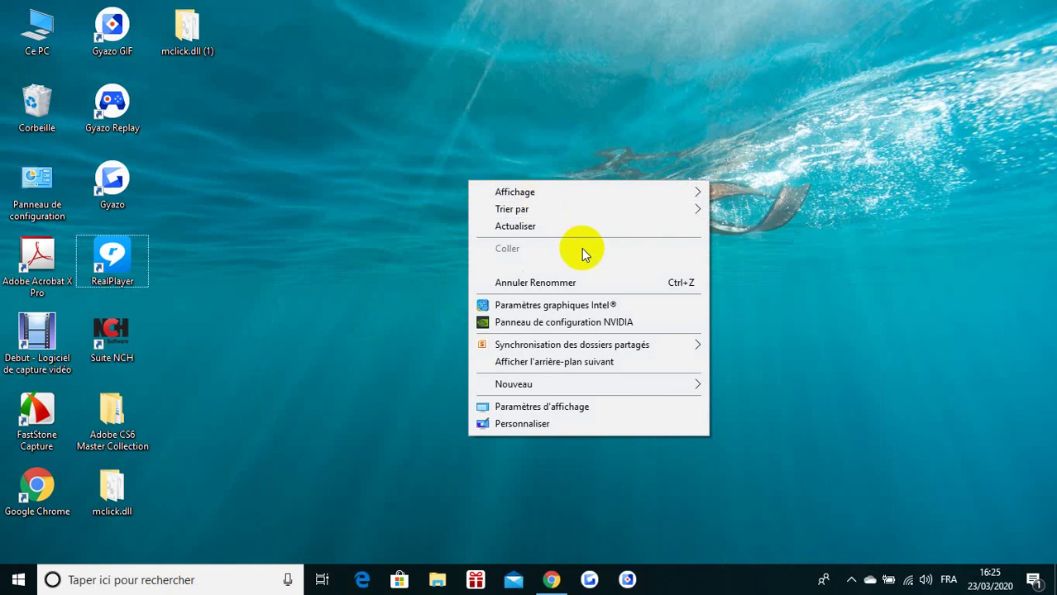
left_click(508, 426)
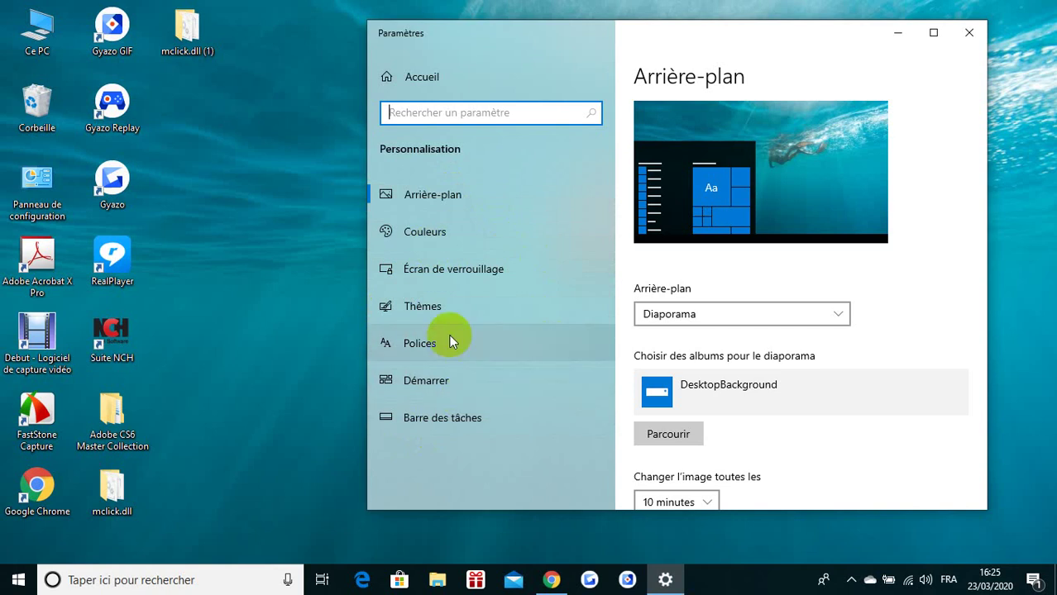
left_click(427, 197)
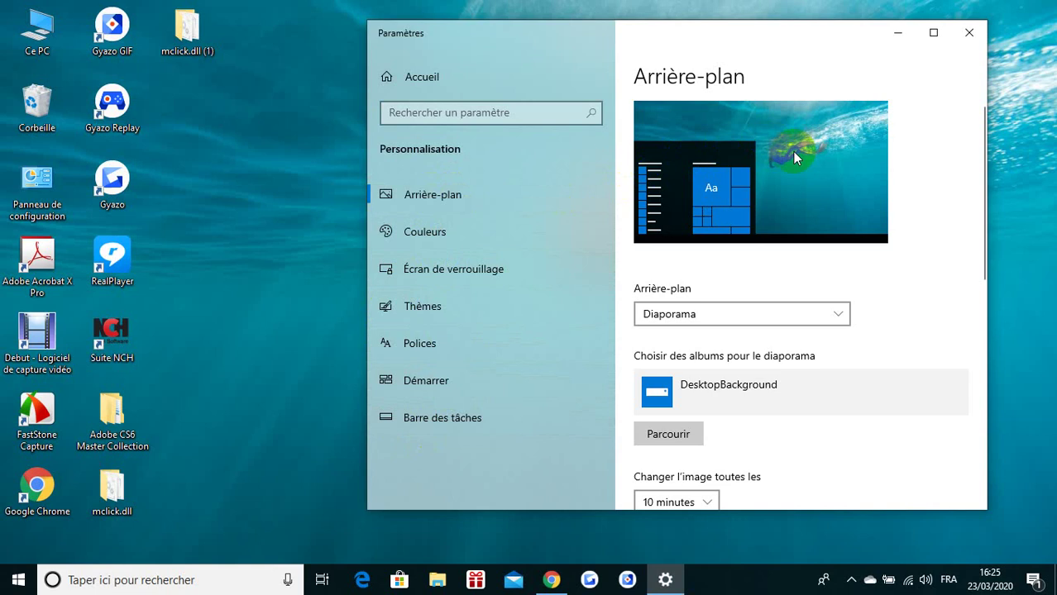
Step: Review the Arrière-plan options and set the desktop background type to Image
scroll(843, 319, "down", 4)
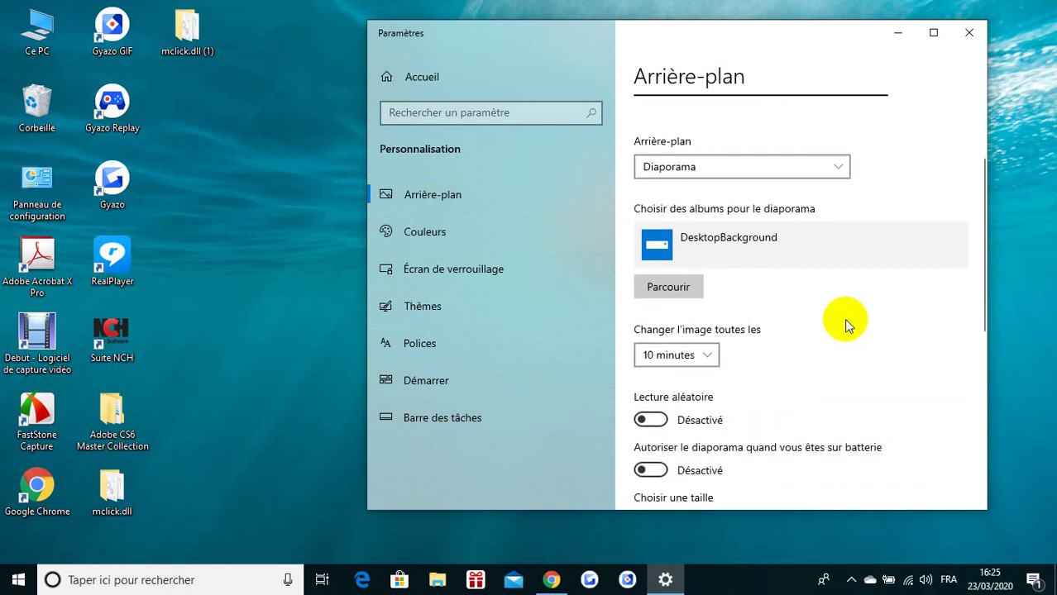
scroll(844, 318, "down", 6)
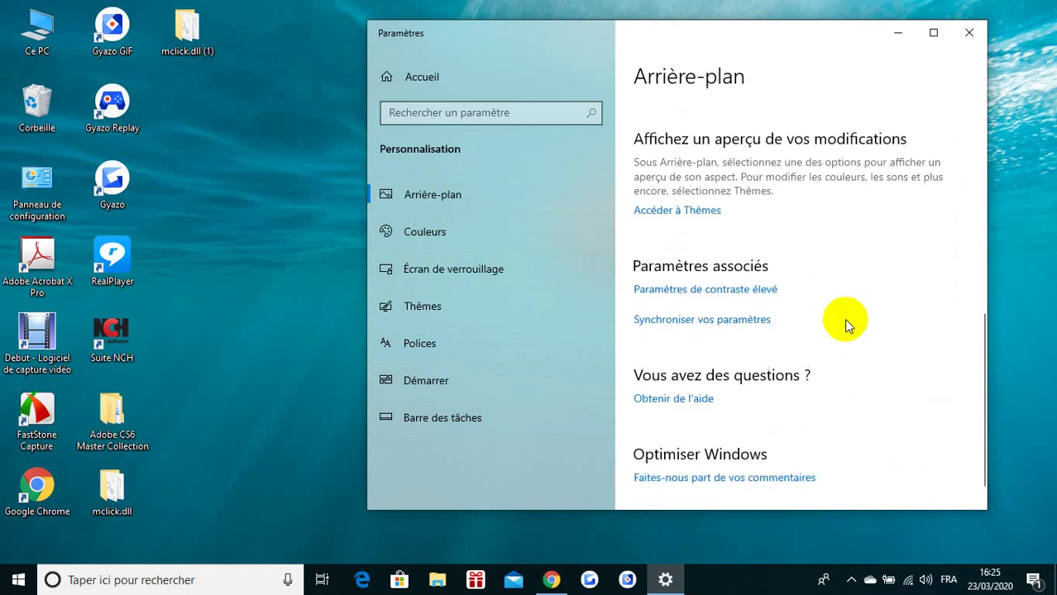
scroll(843, 319, "up", 10)
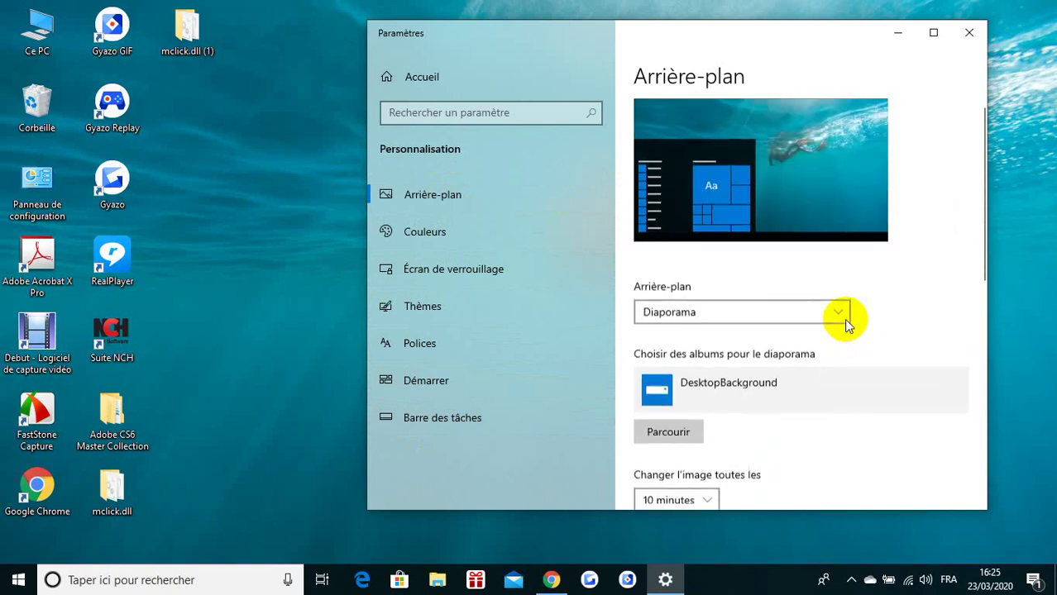
left_click(843, 317)
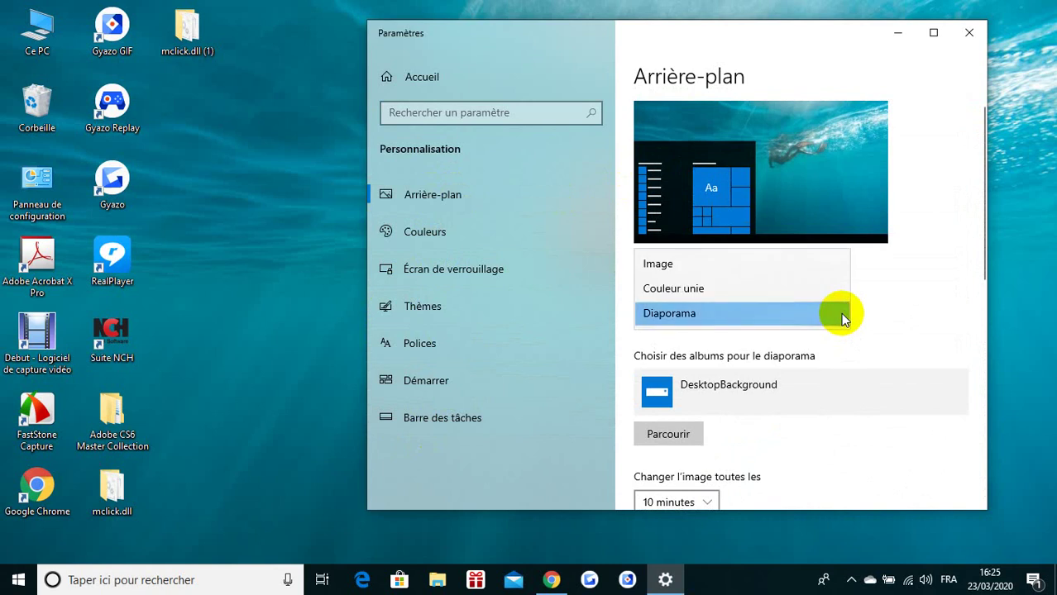
left_click(673, 266)
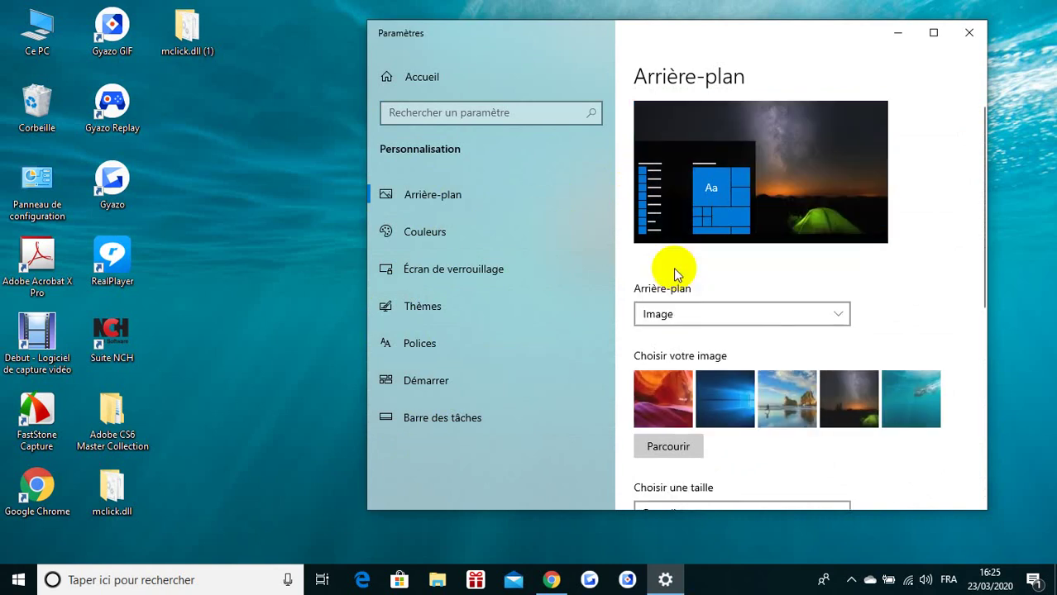
Step: Try the red canyon, beach and blue Windows pictures as the desktop background, ending with the night-sky tent picture
scroll(762, 331, "down", 1)
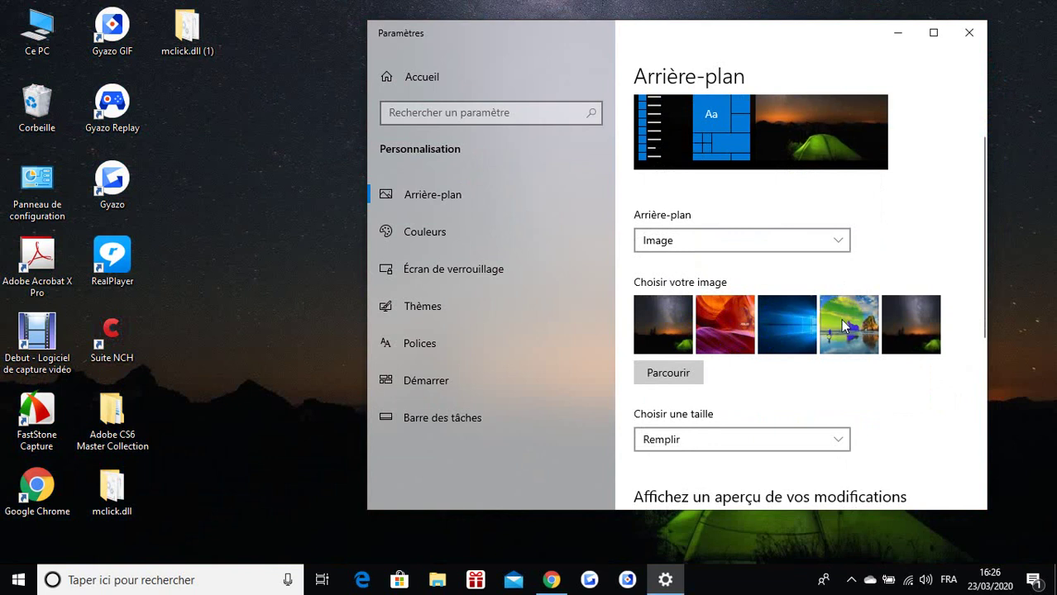
left_click(725, 324)
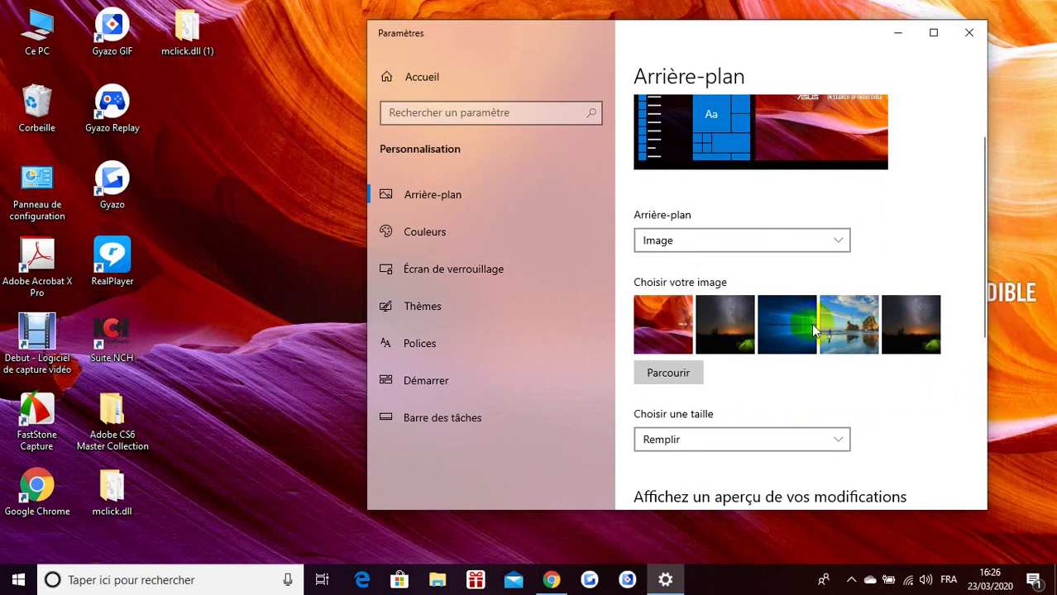
left_click(844, 324)
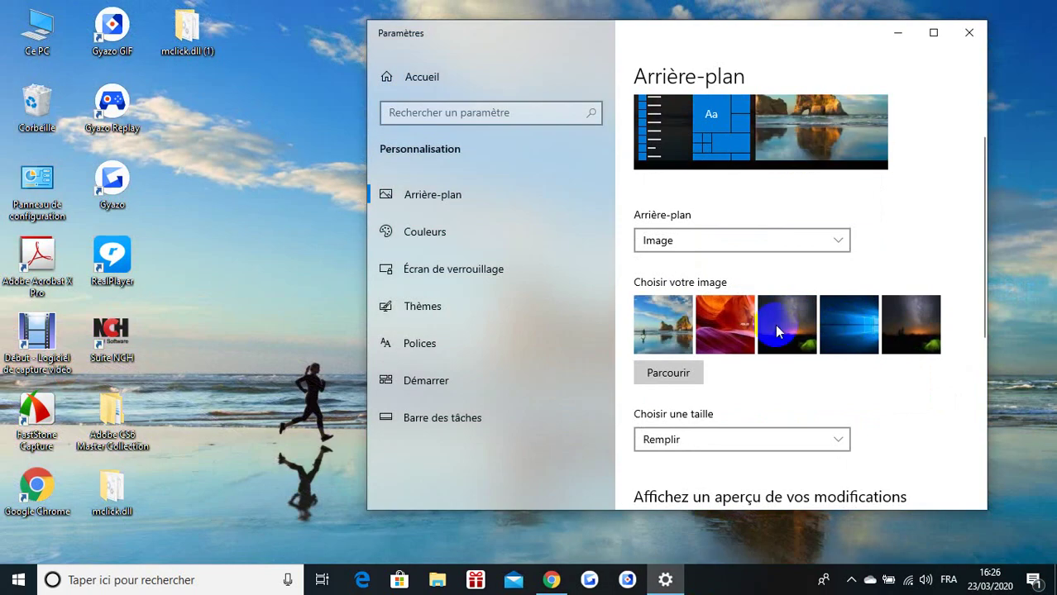
left_click(665, 339)
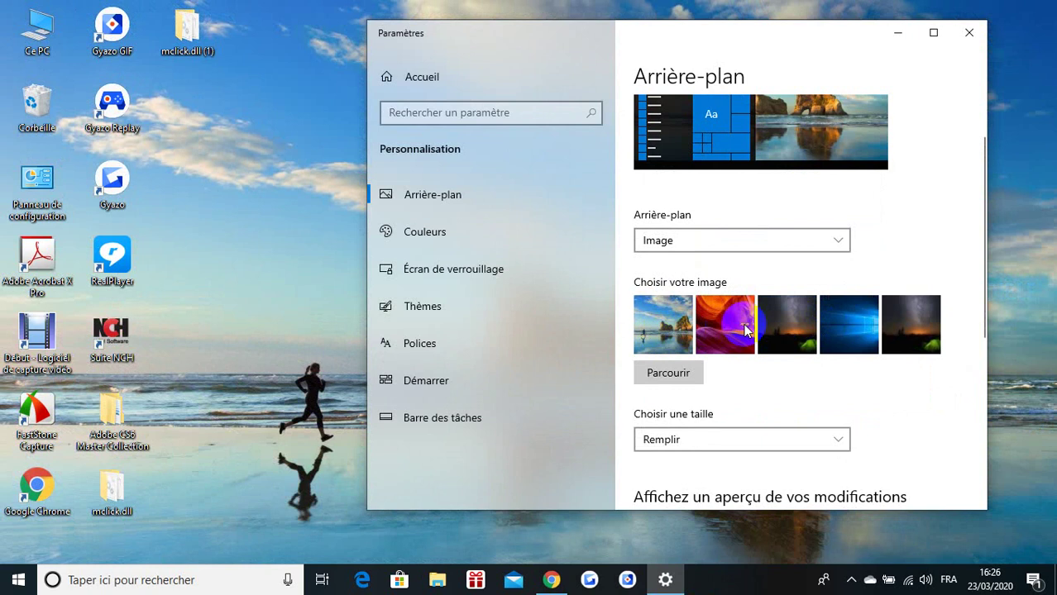
left_click(848, 329)
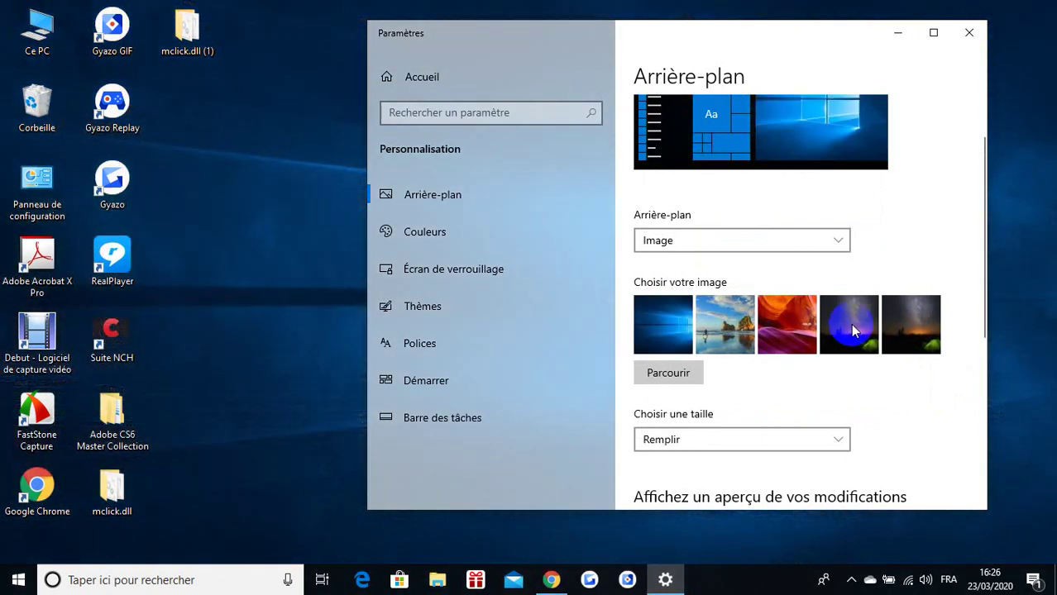
left_click(913, 323)
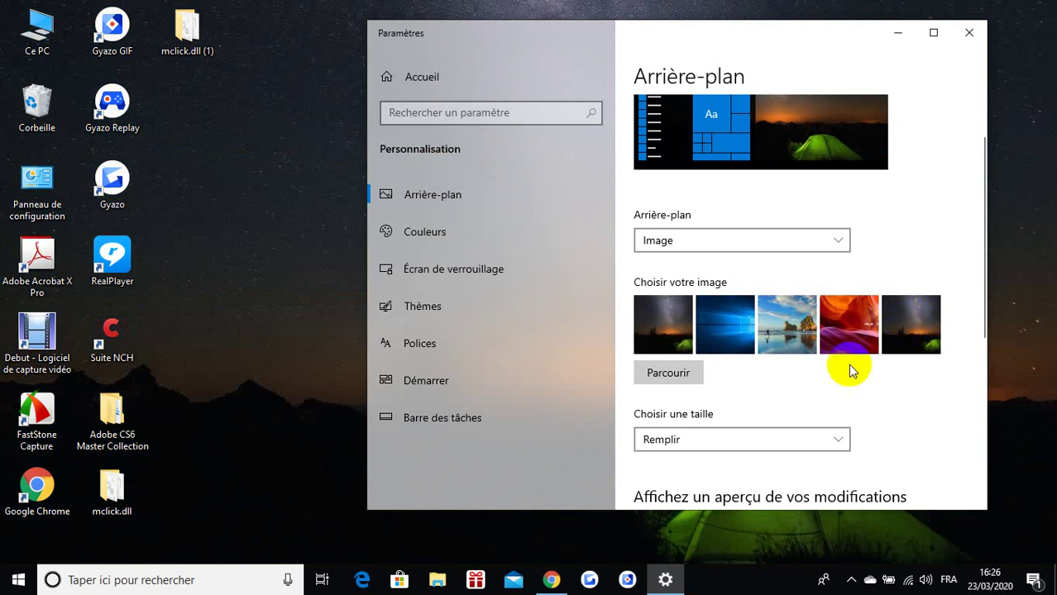
scroll(833, 411, "down", 2)
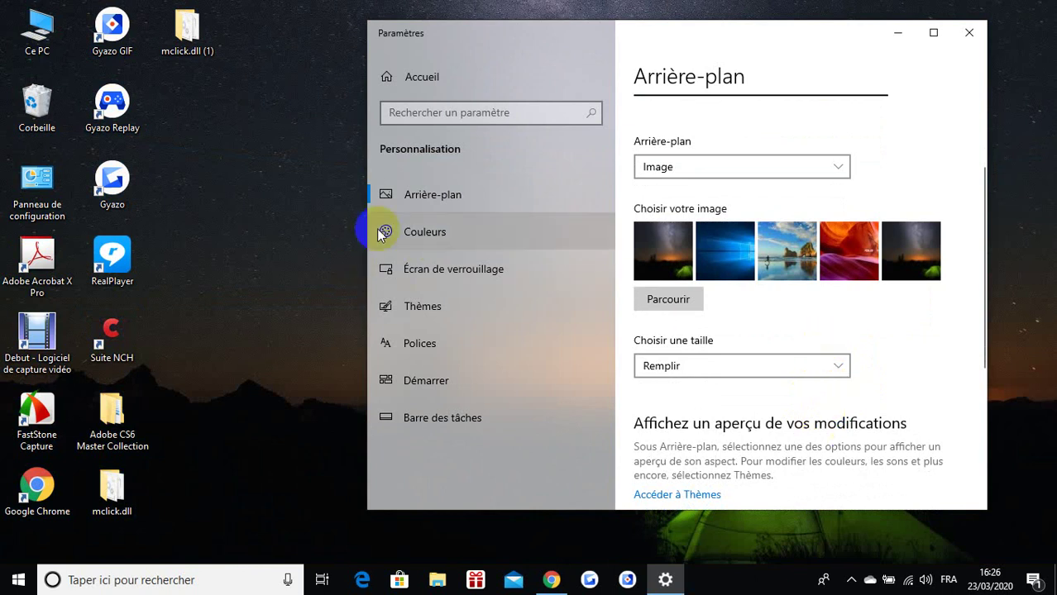
Step: Set the Windows accent colour to Prune clair in the Couleurs settings and check it in the Start menu
left_click(429, 232)
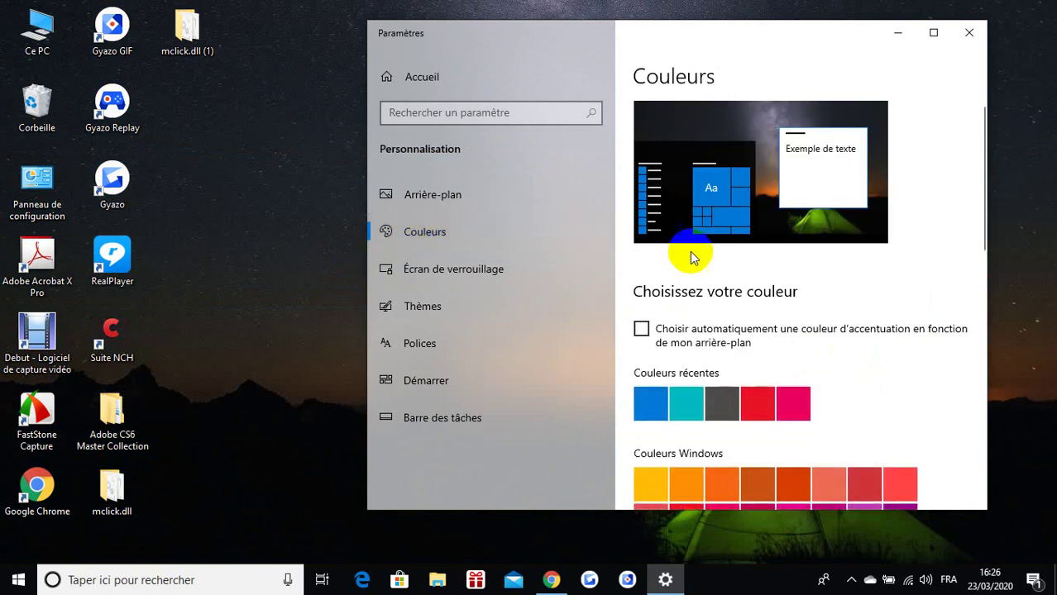
scroll(831, 354, "down", 2)
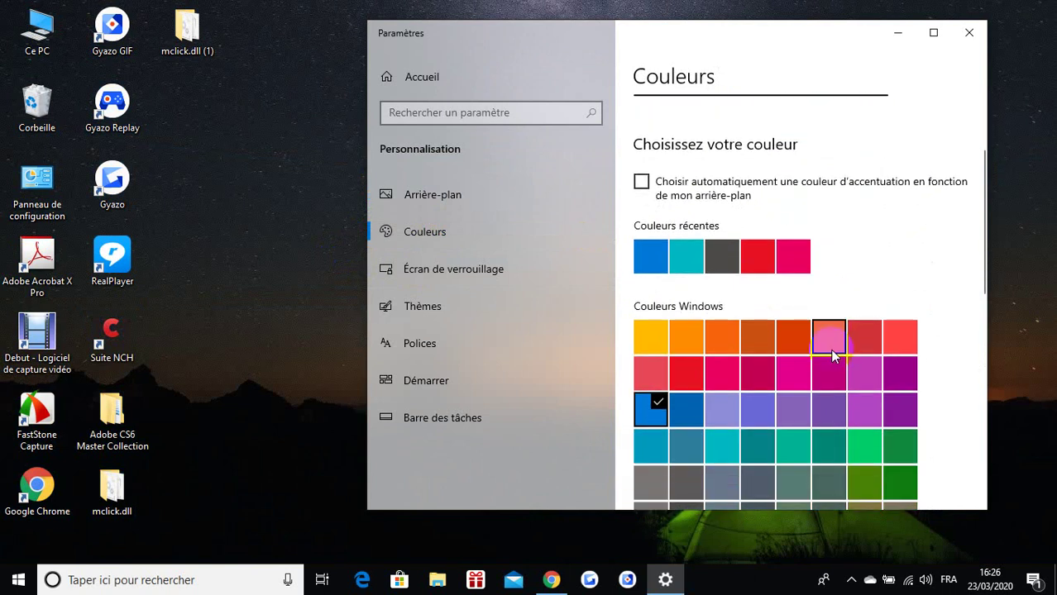
scroll(833, 354, "up", 2)
scroll(831, 352, "down", 2)
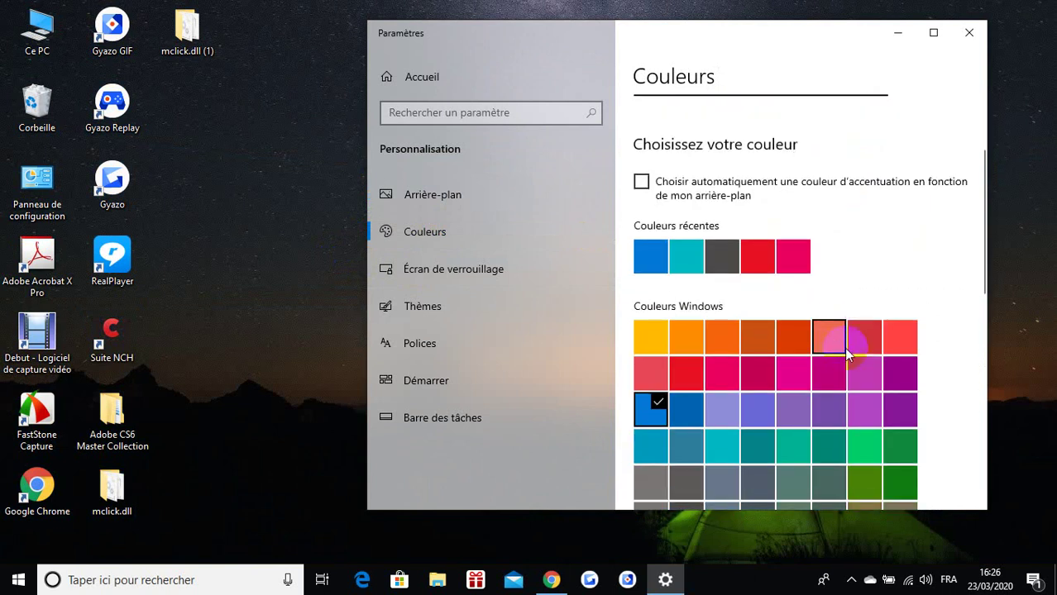
scroll(876, 273, "down", 1)
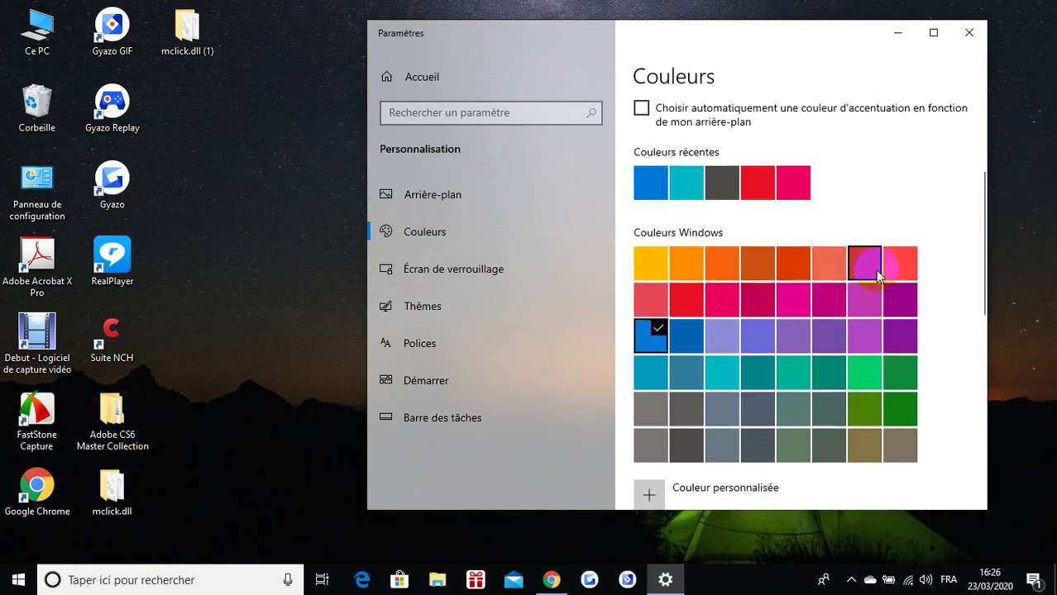
left_click(794, 304)
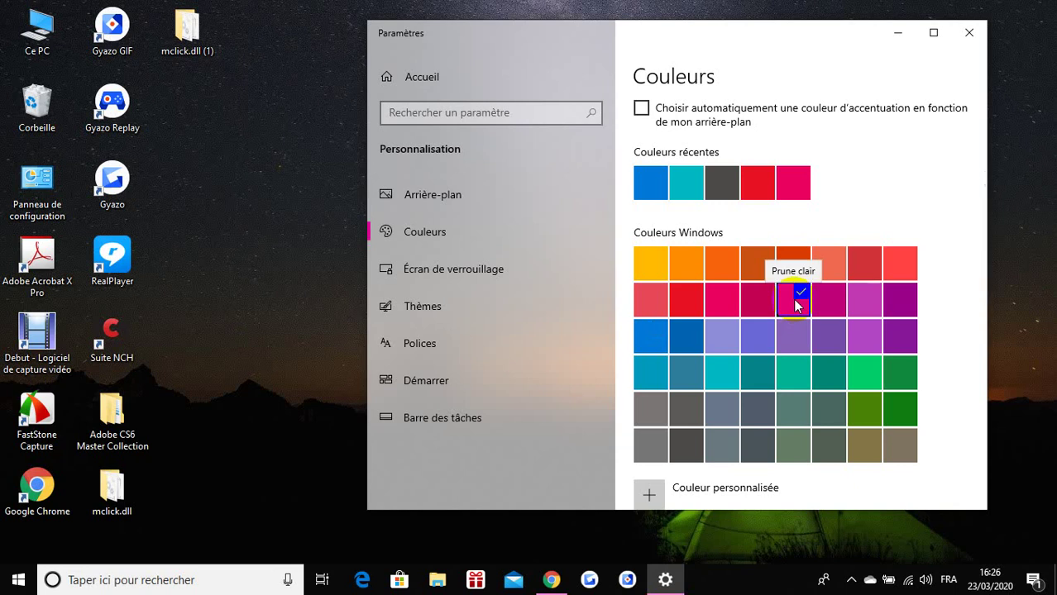
left_click(19, 580)
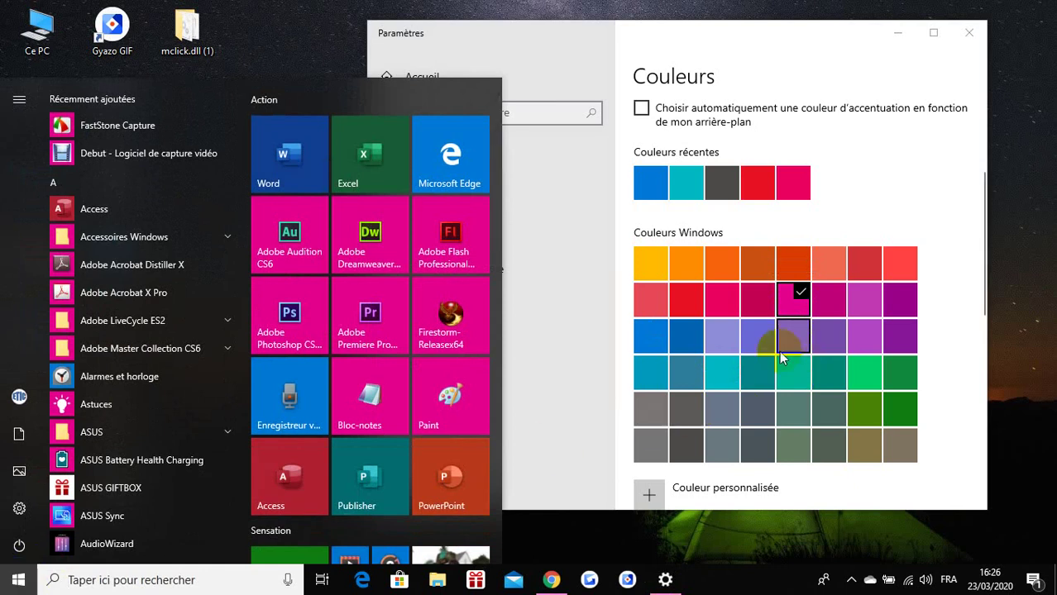
Step: Change the accent colour to a dark grey from Couleurs Windows and check it in the Start menu
left_click(690, 415)
left_click(691, 415)
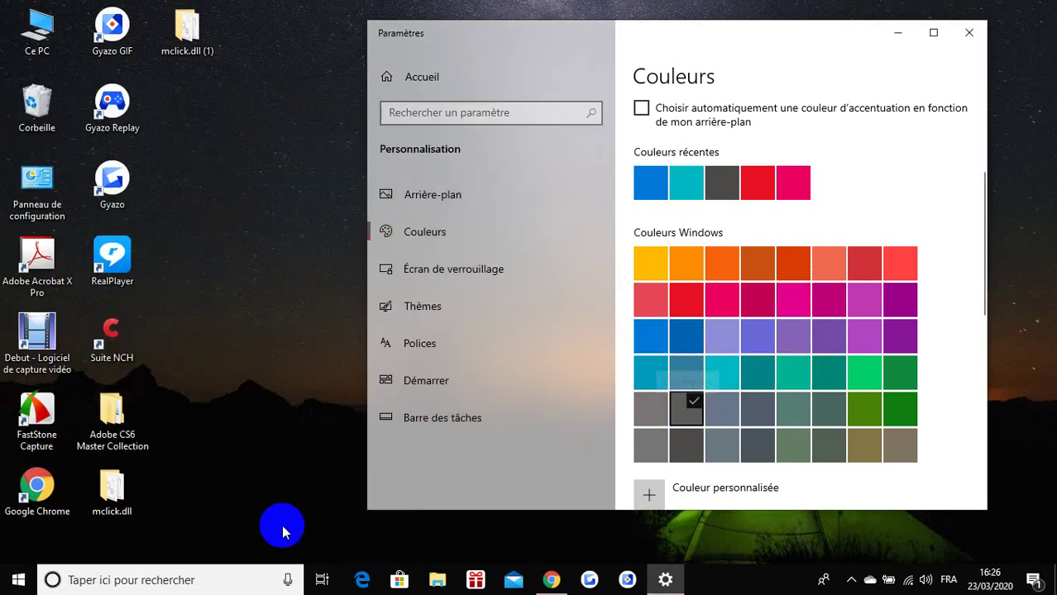
left_click(20, 580)
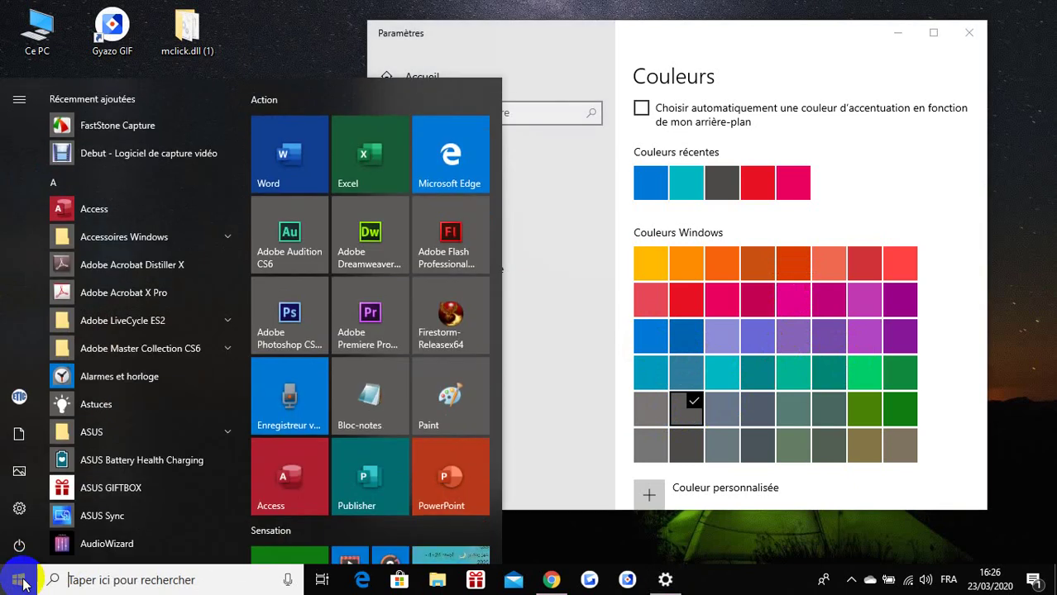
Step: Change the accent colour to dark green from Couleurs Windows and check it in the Start menu
left_click(900, 406)
left_click(899, 407)
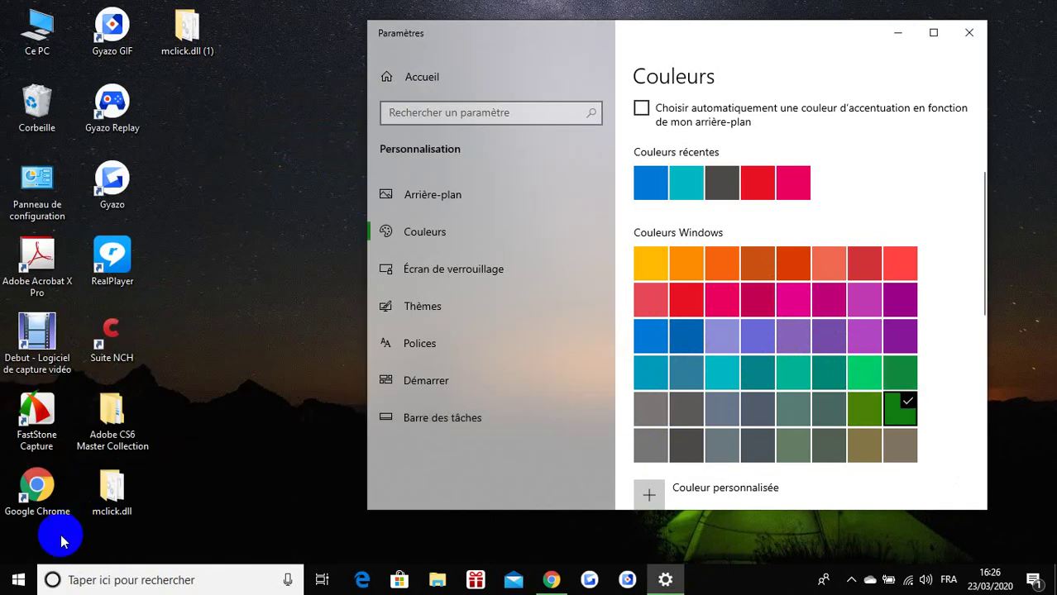
left_click(18, 580)
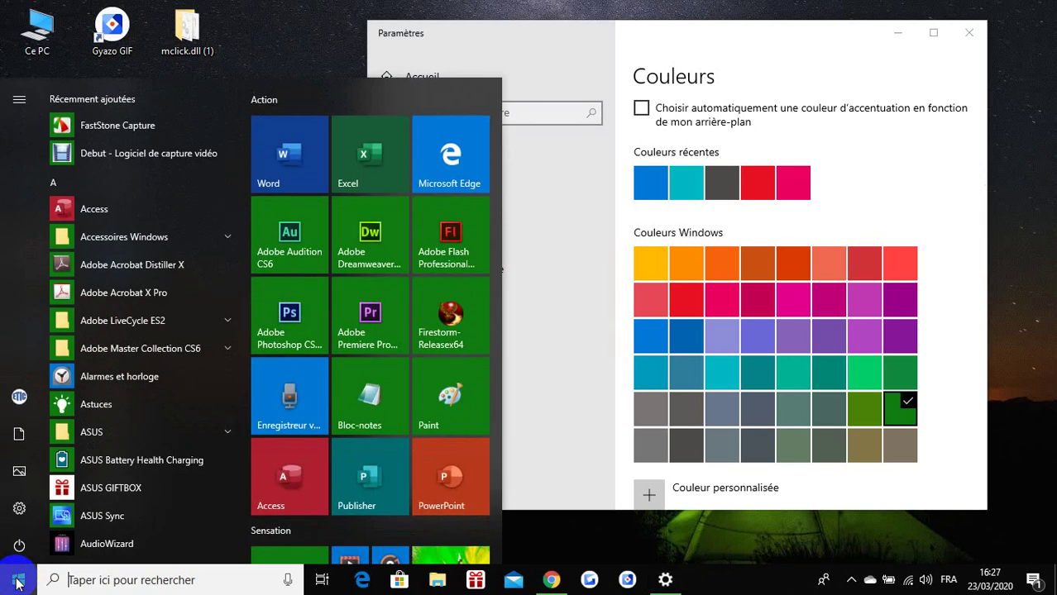
left_click(165, 530)
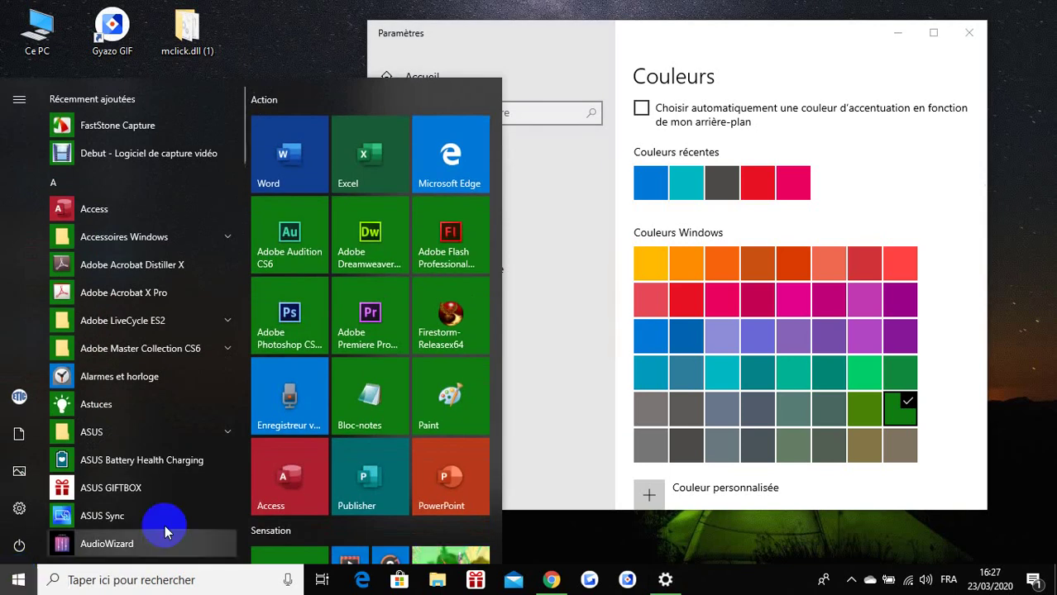
Step: Set the accent colour to Bleu par défaut, check it in the Start menu and close that menu
left_click(650, 341)
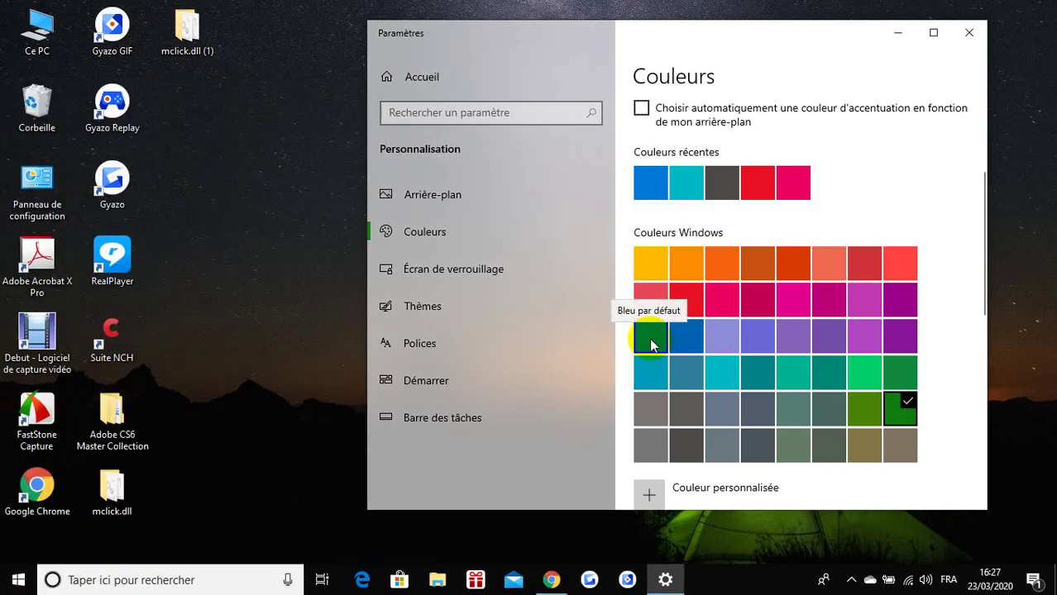
left_click(651, 338)
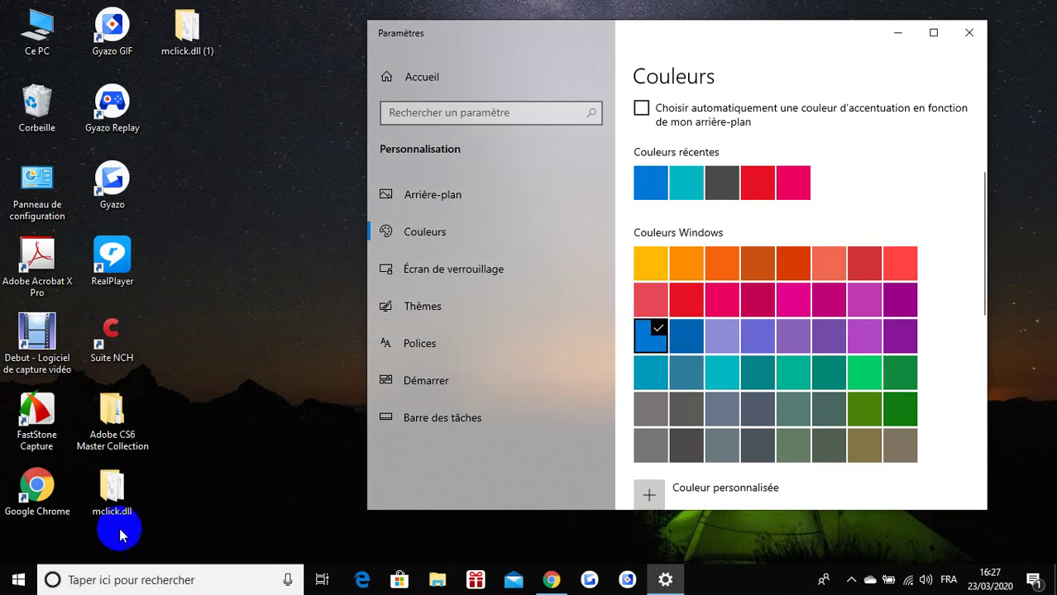
left_click(18, 580)
left_click(18, 581)
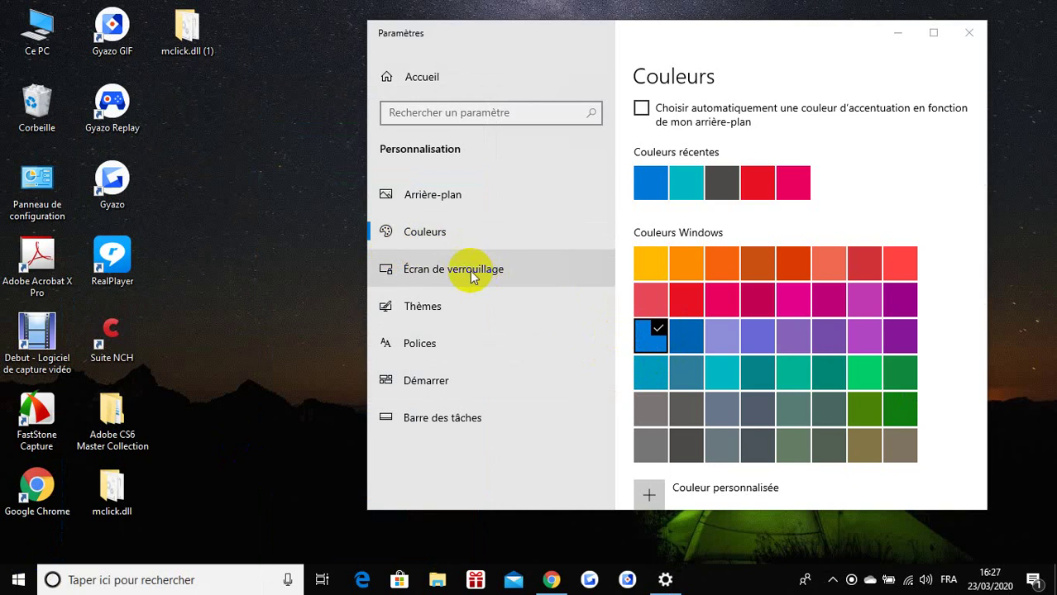
Step: Review the Écran de verrouillage settings and open the screen saver settings from there
left_click(417, 278)
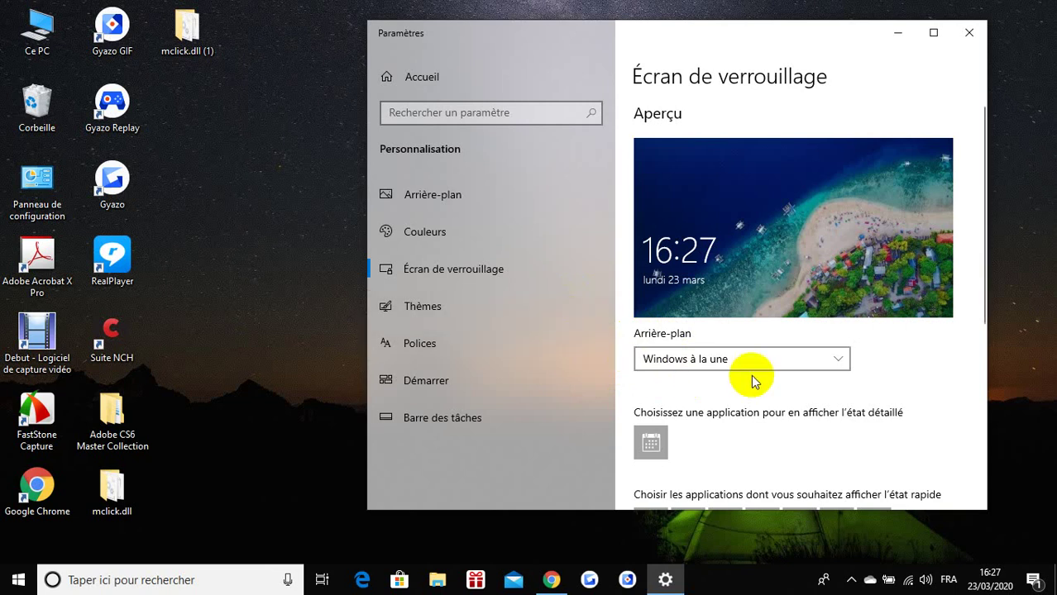
scroll(751, 380, "down", 5)
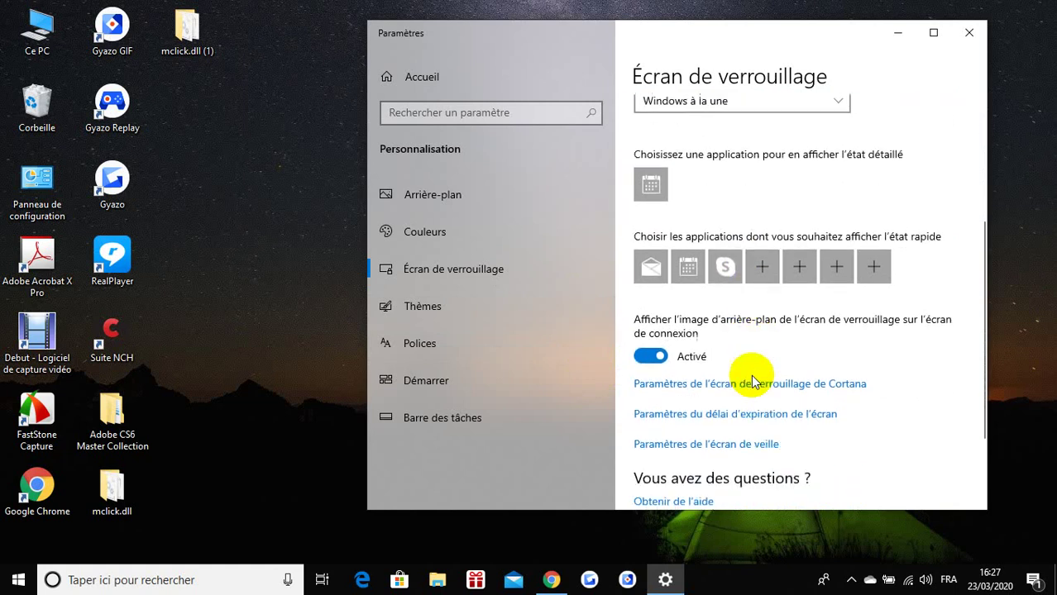
scroll(752, 380, "down", 2)
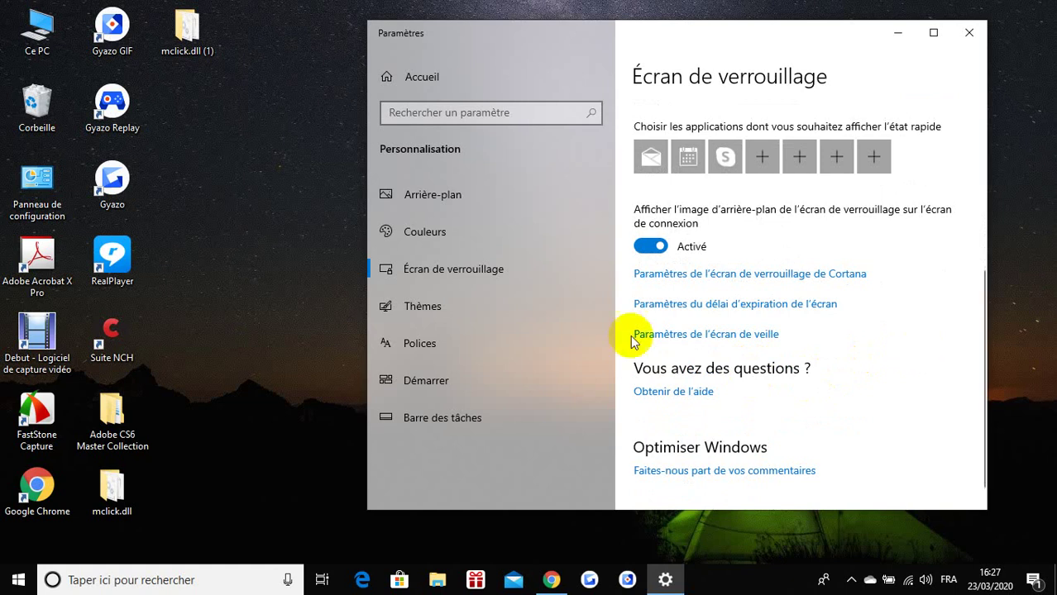
left_click(713, 338)
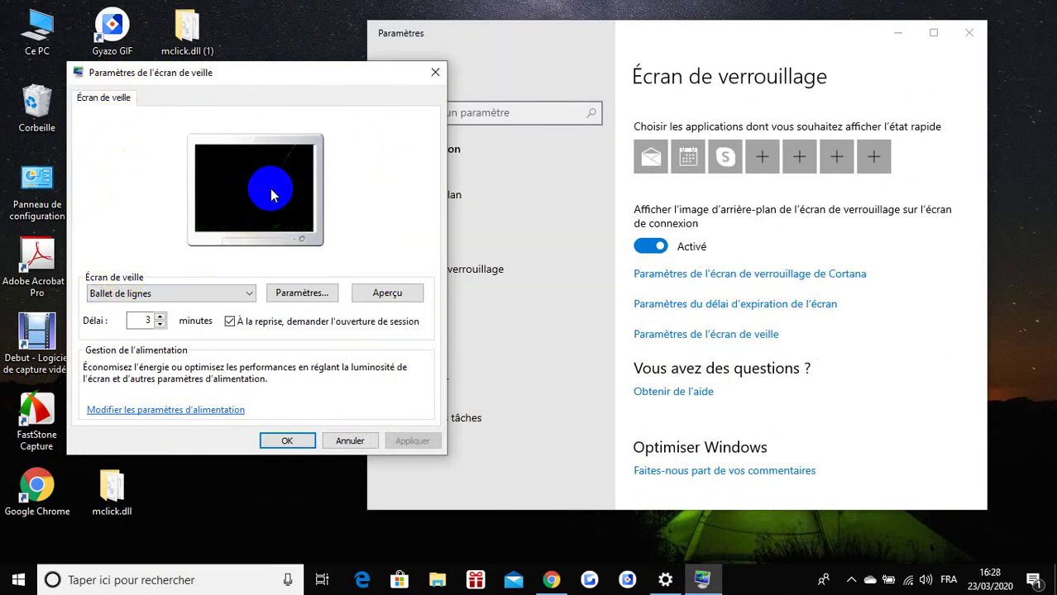
Step: Select the Bulles screen saver and preview it full screen
left_click(250, 299)
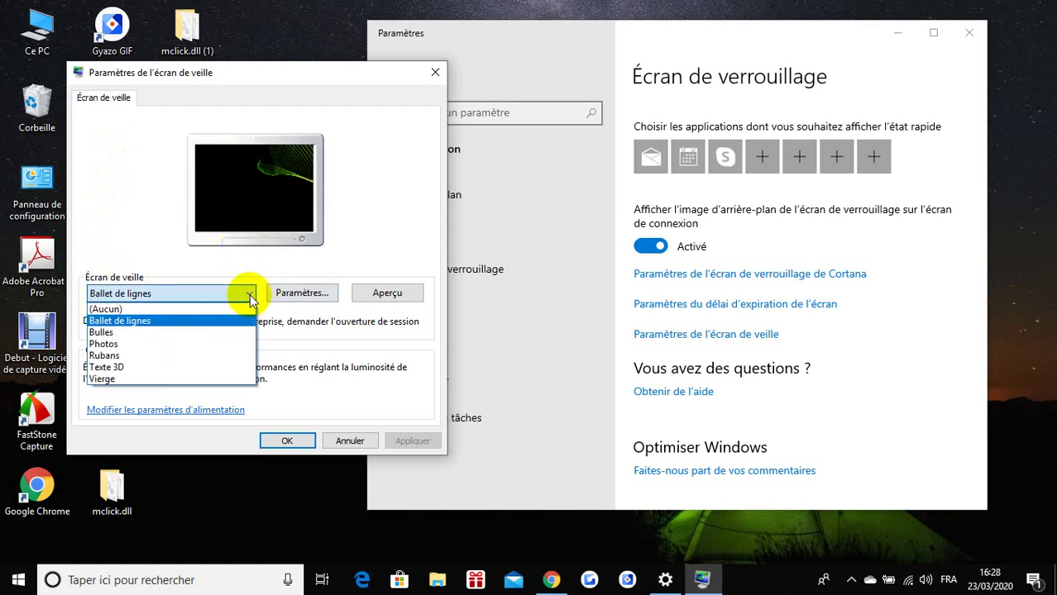
left_click(121, 332)
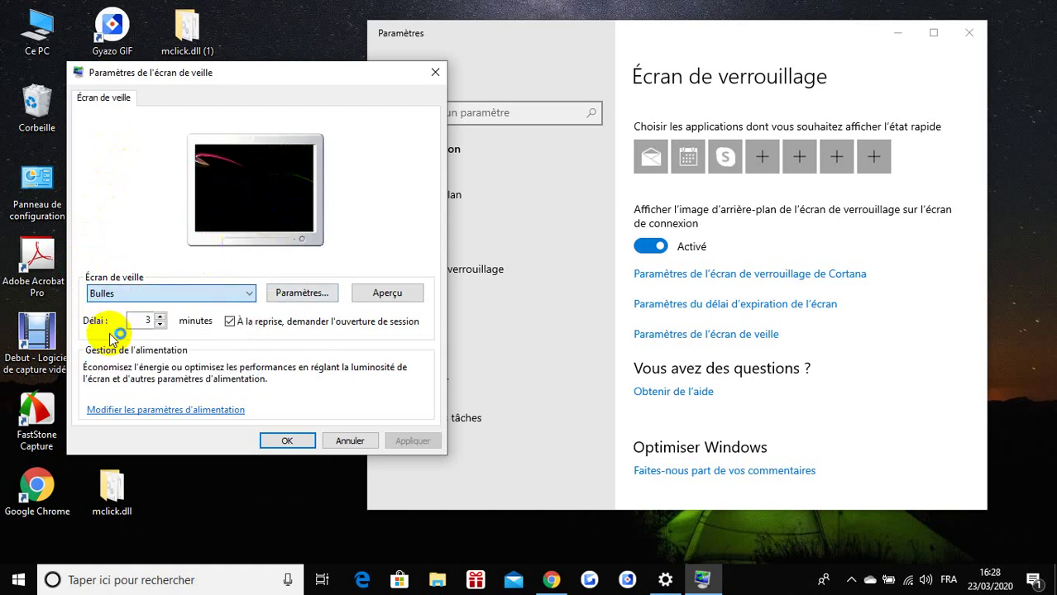
left_click(384, 294)
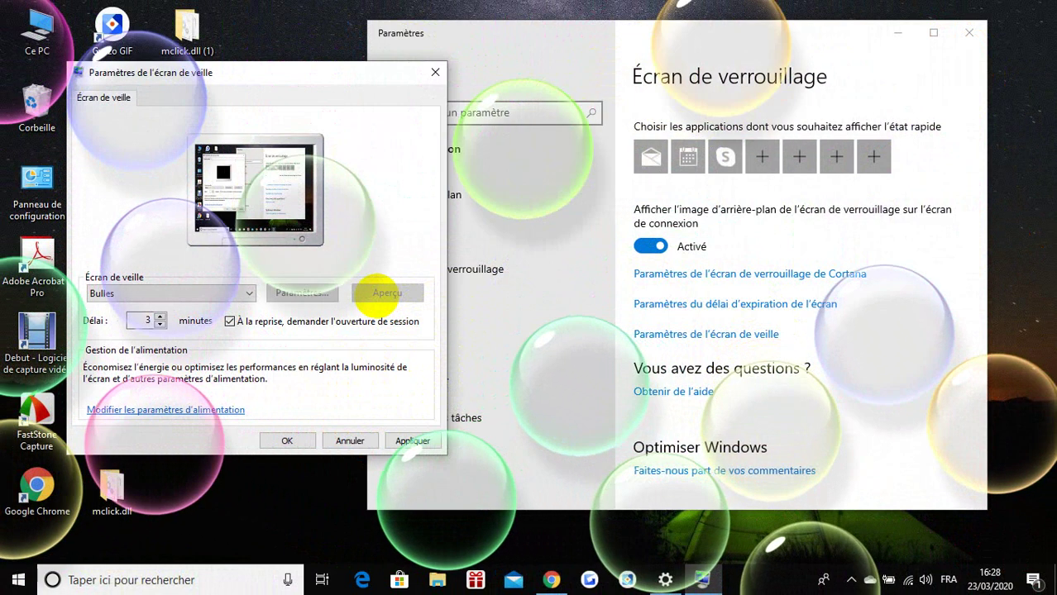
Step: Switch the screen saver to Rubans and preview it full screen
left_click(249, 292)
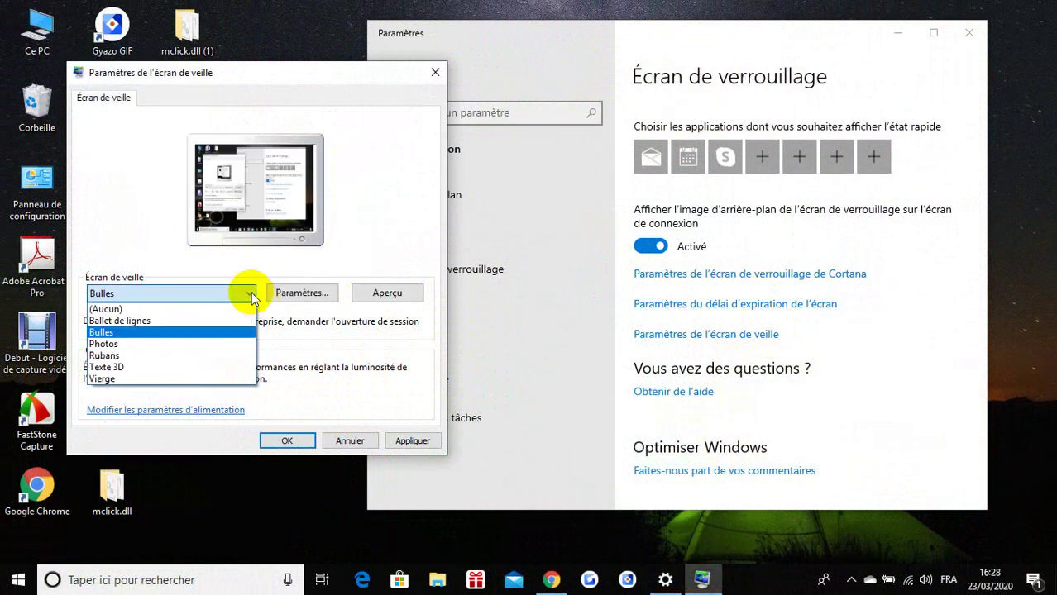
left_click(114, 356)
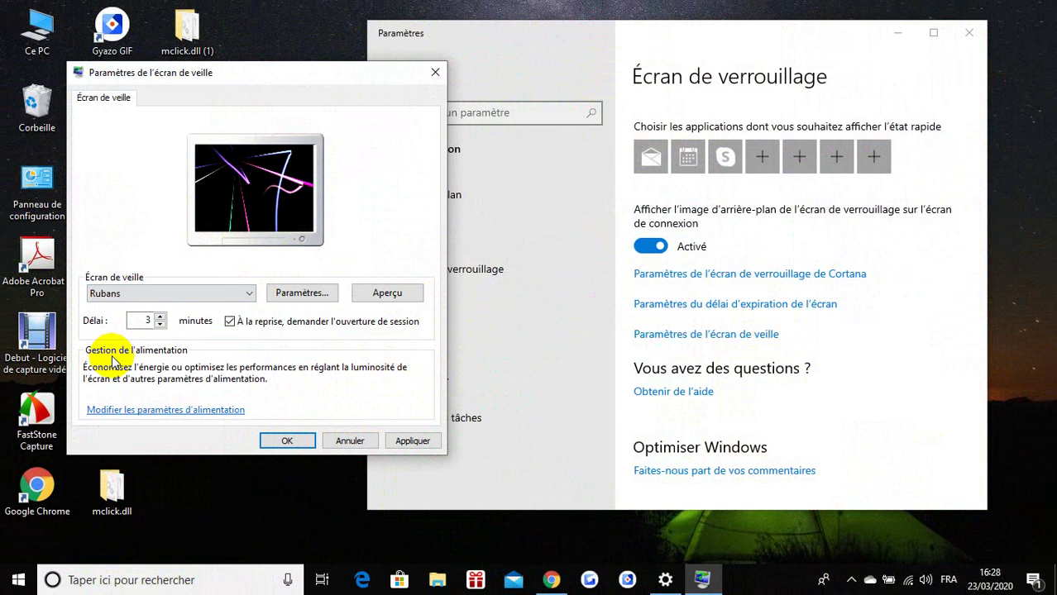
left_click(362, 294)
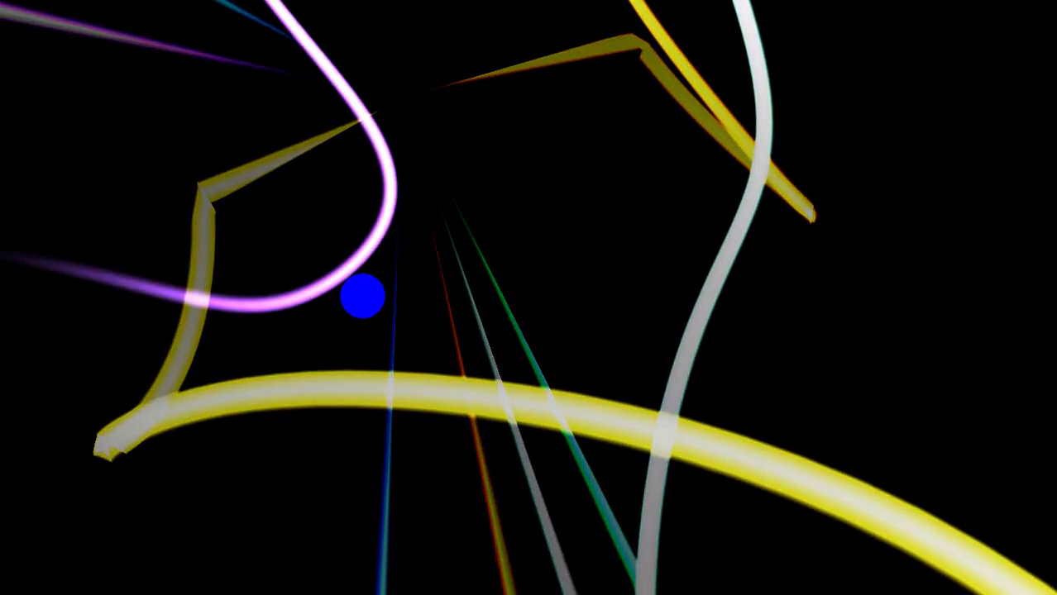
mouse_move(567, 243)
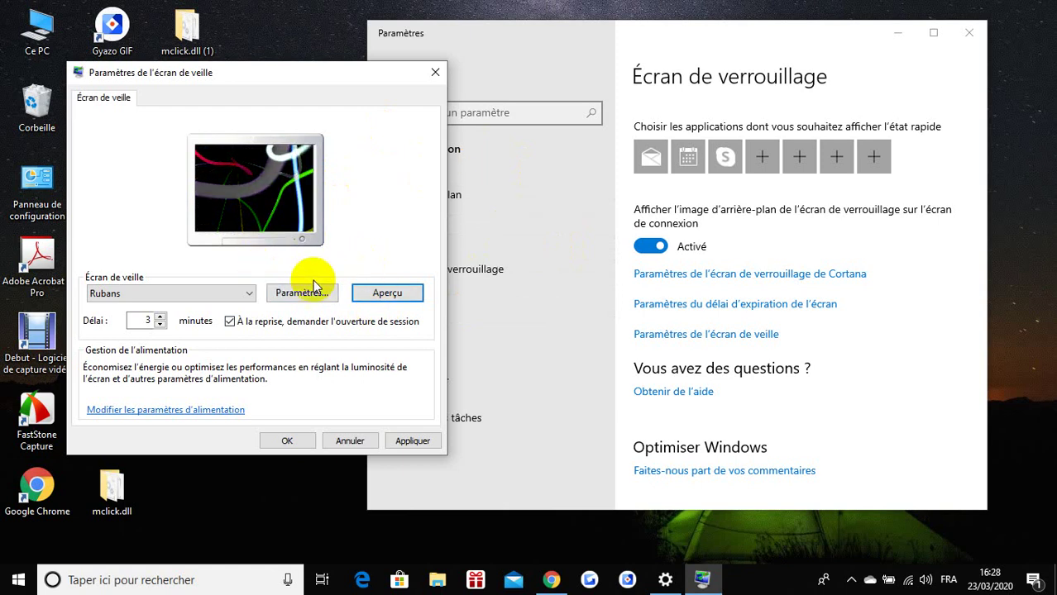
Step: Choose Texte 3D as the screen saver and preview it full screen
left_click(250, 296)
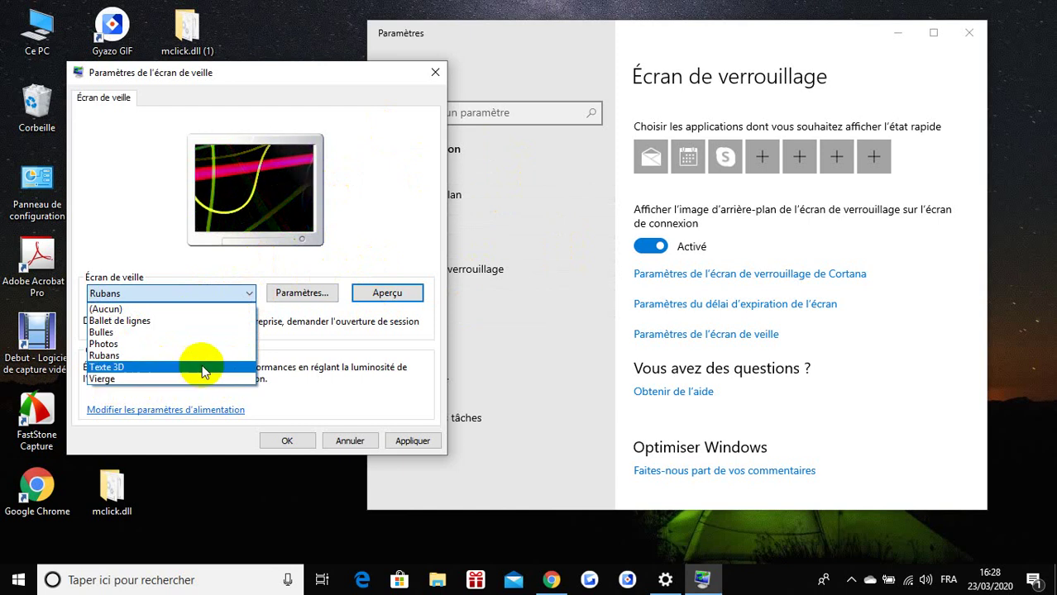
left_click(100, 368)
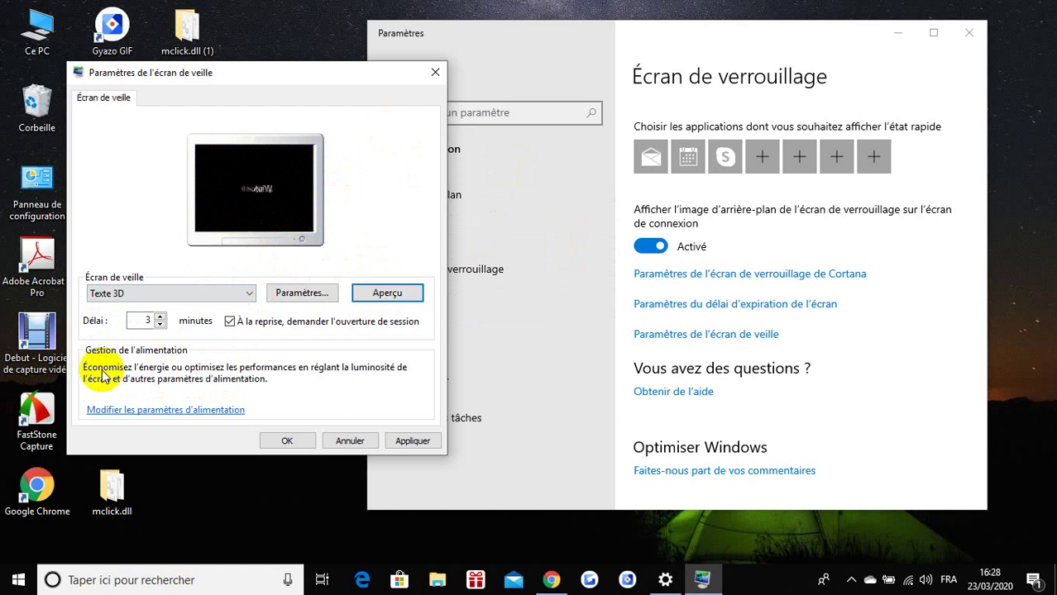
left_click(384, 293)
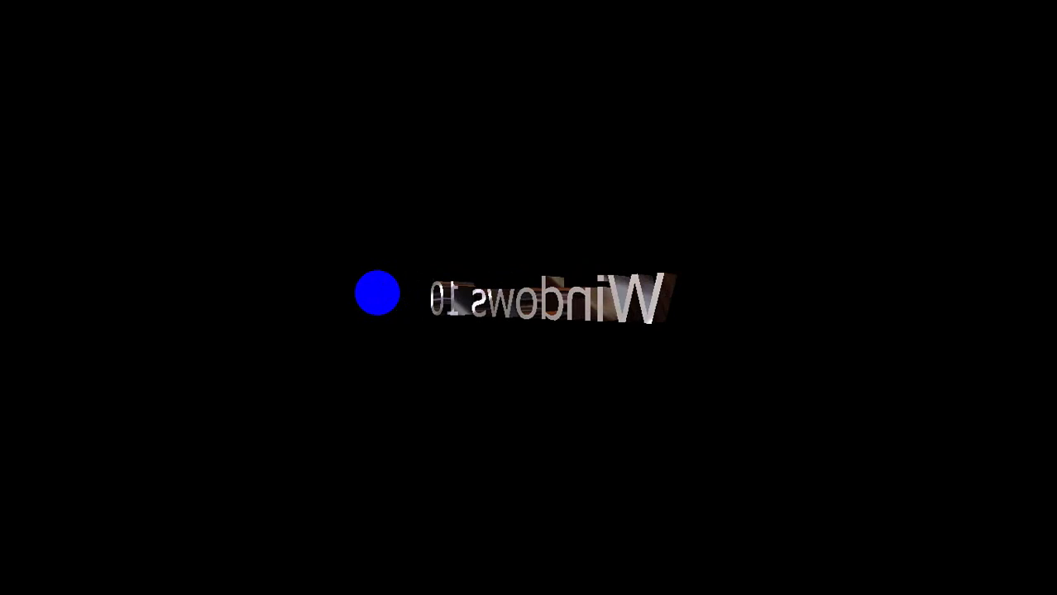
mouse_move(472, 248)
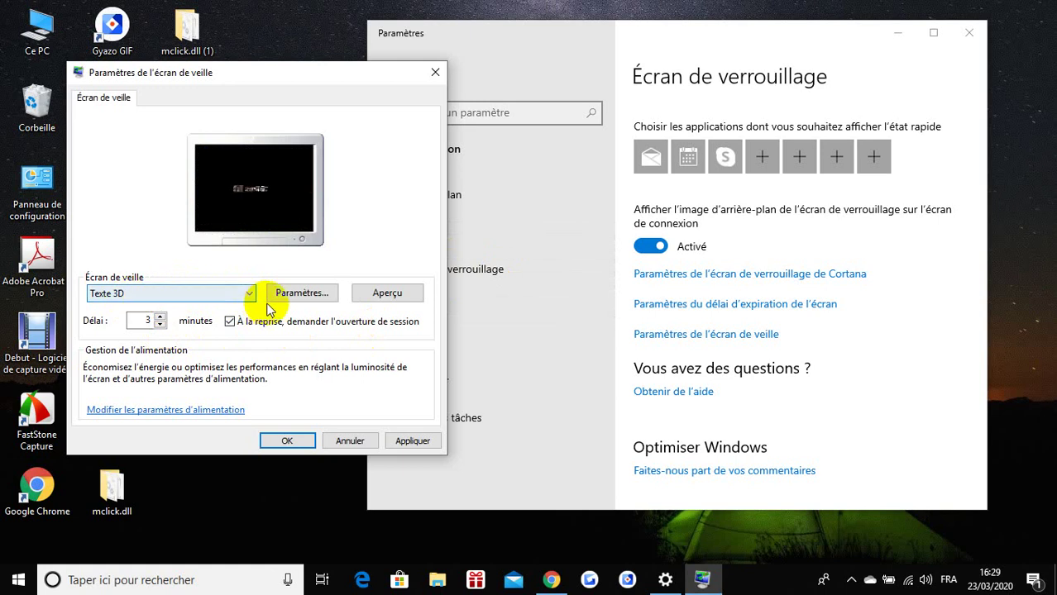
Step: Set the custom text of the Texte 3D screen saver to ETIC and confirm its settings
left_click(305, 294)
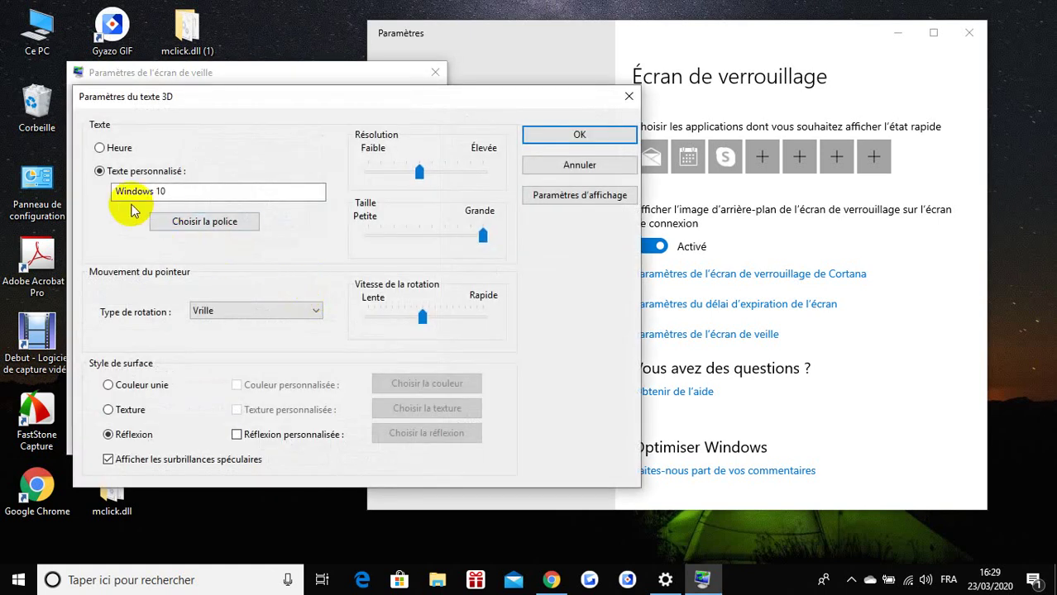
left_click_drag(177, 192, 99, 193)
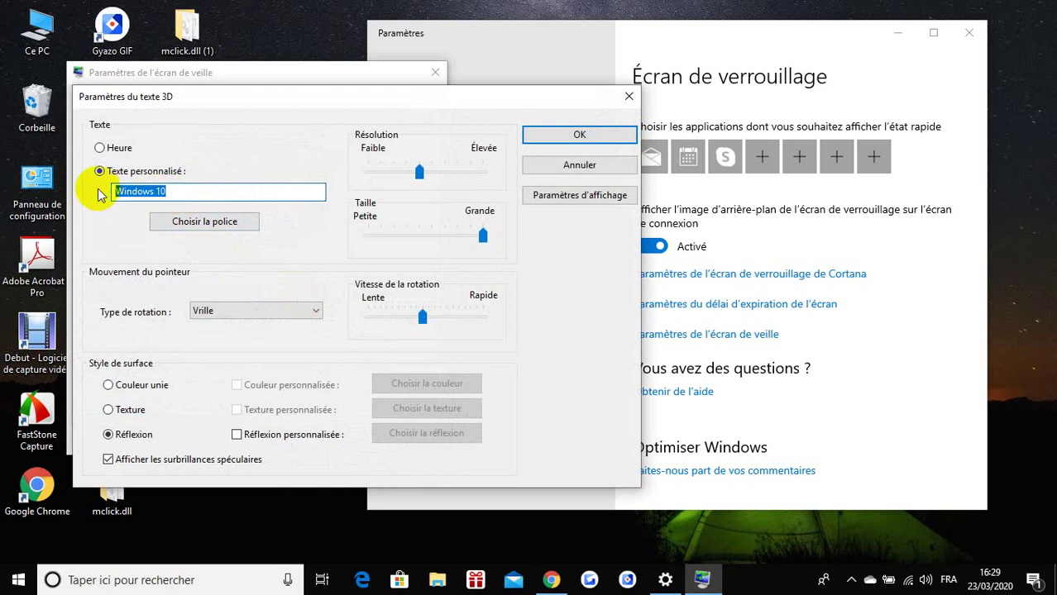
type("ETIC")
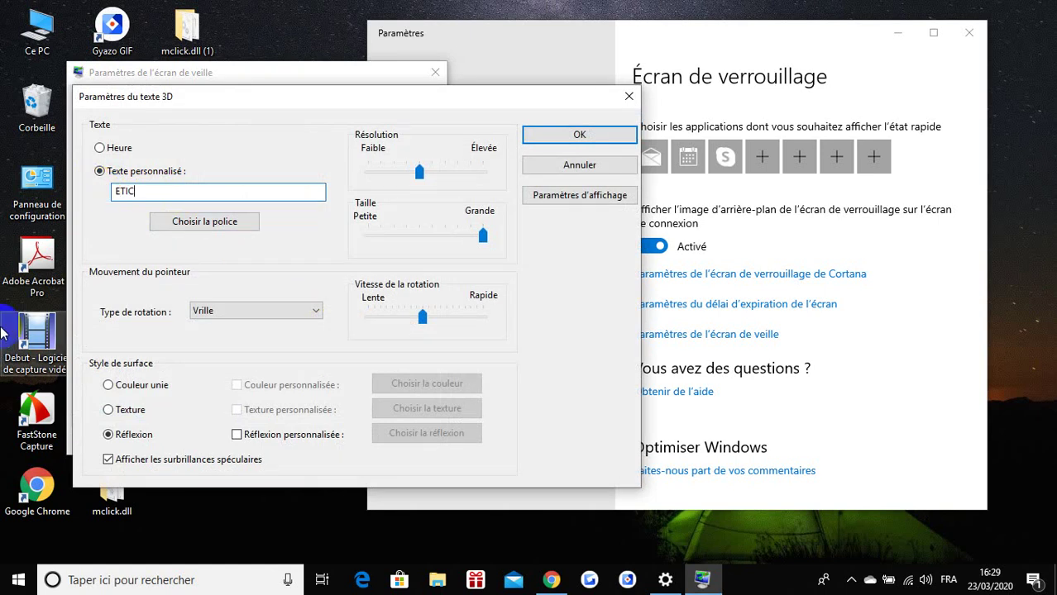
left_click(569, 134)
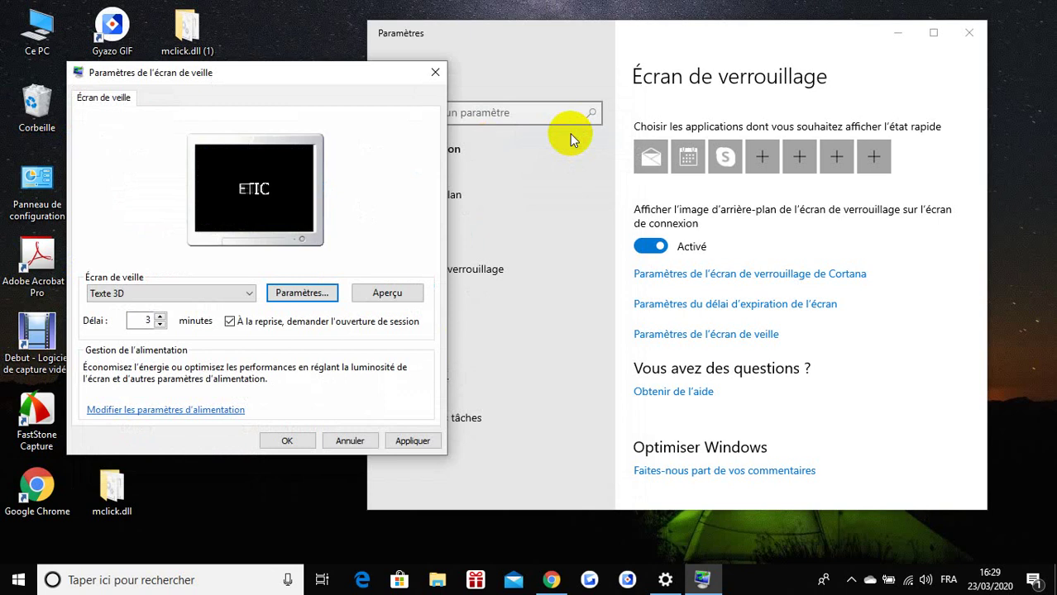
Step: Preview the customised 3D text screen saver, apply it and close the screen saver settings
left_click(385, 295)
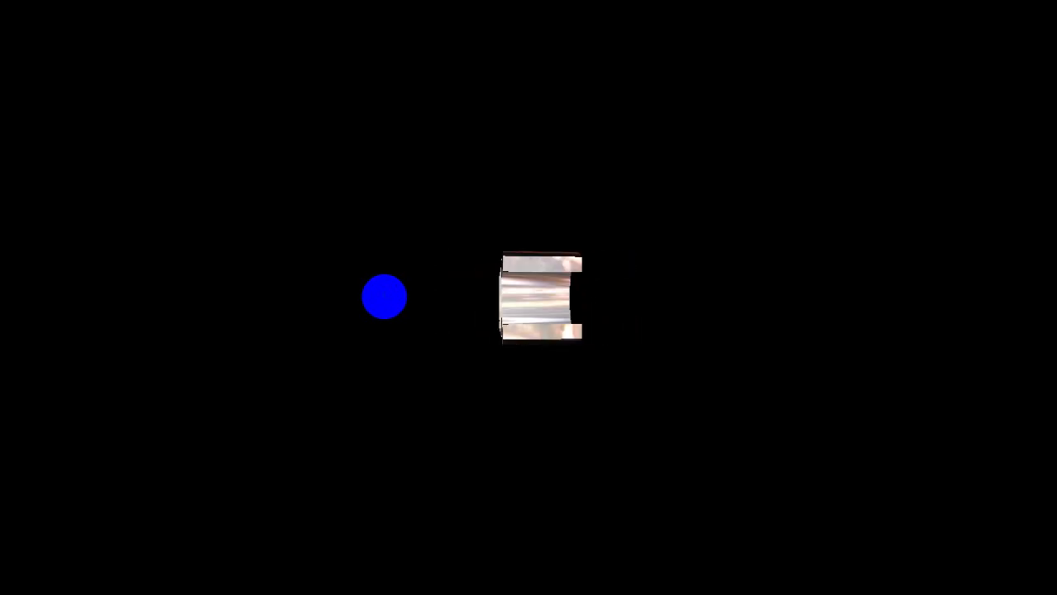
left_click(383, 296)
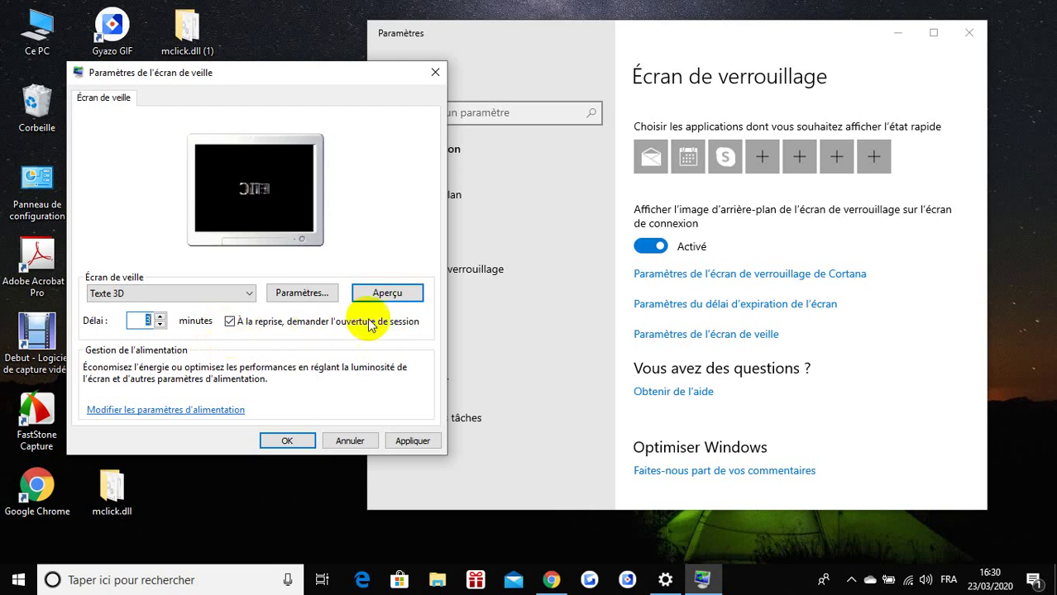
left_click(403, 444)
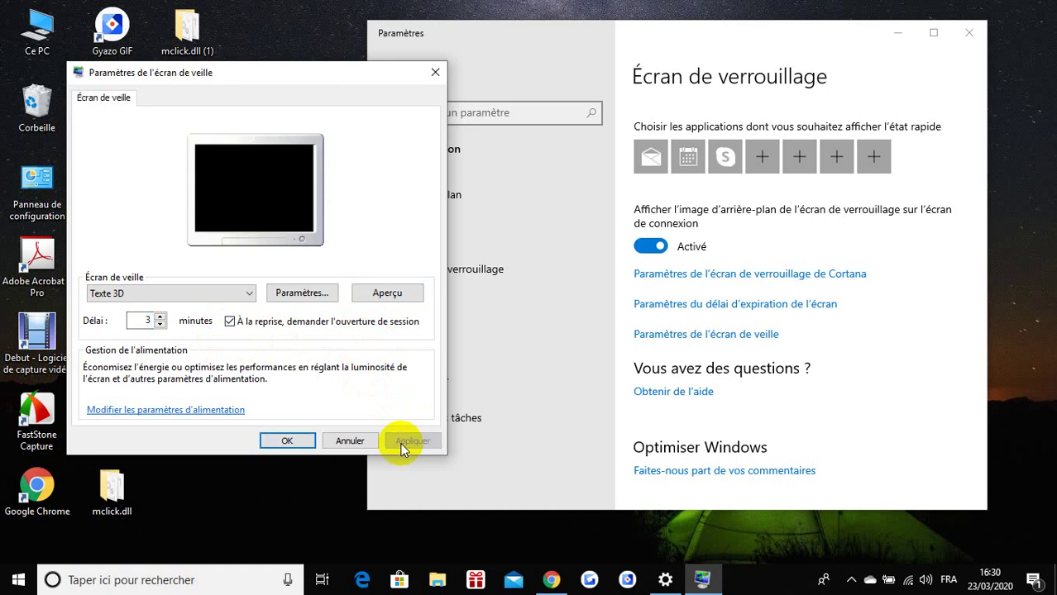
left_click(289, 444)
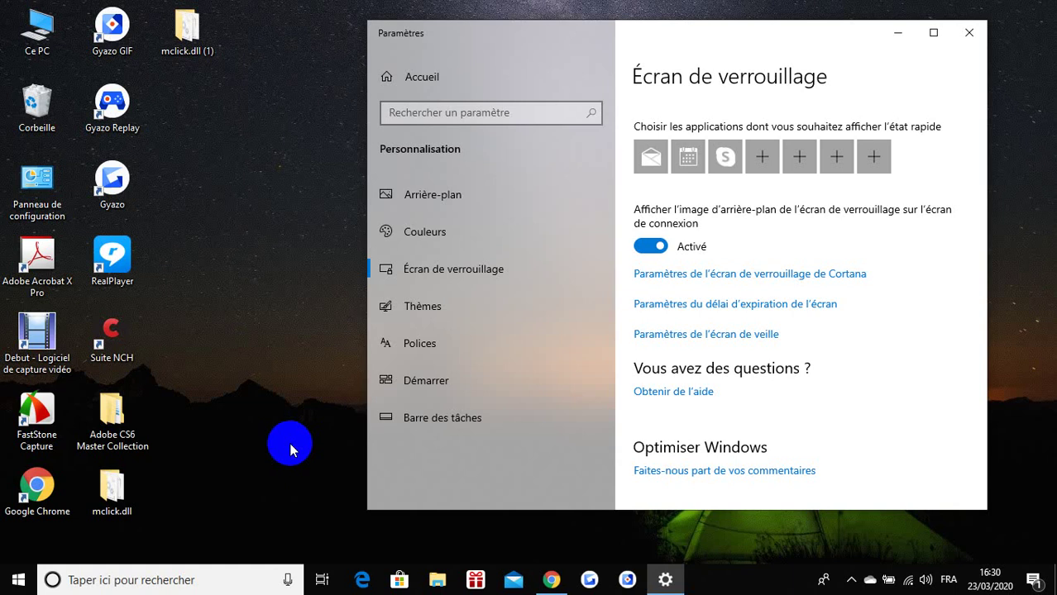
Step: Open the Thèmes settings and look through the themes available to apply
left_click(439, 312)
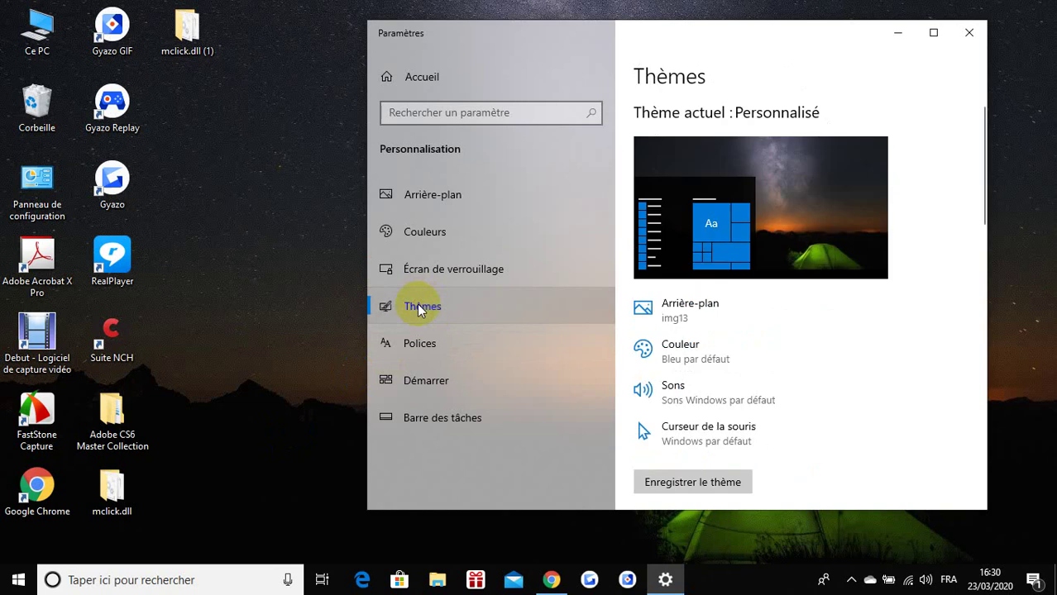
scroll(785, 323, "down", 3)
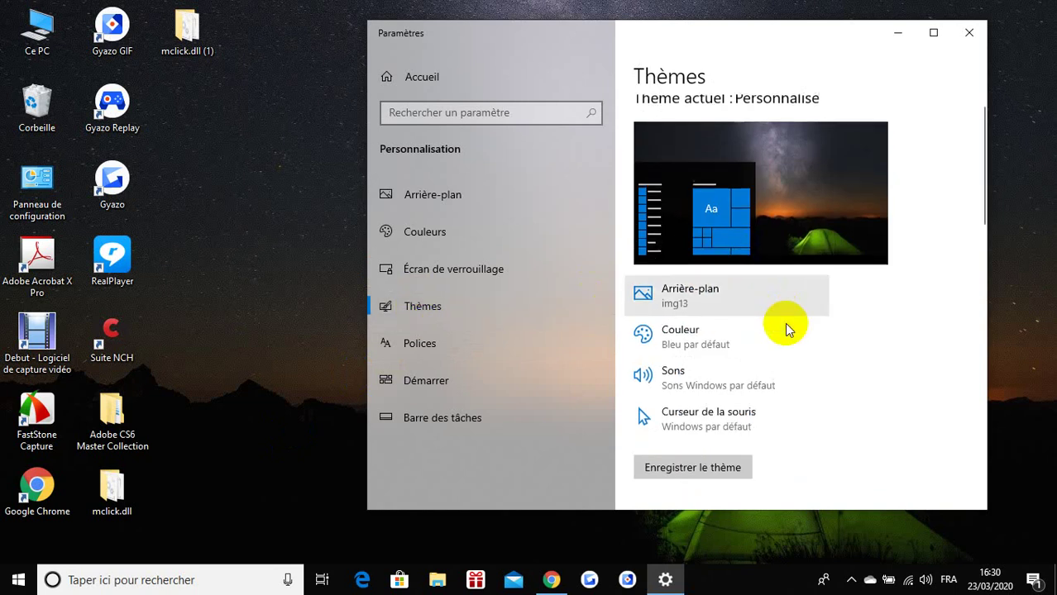
scroll(787, 327, "down", 6)
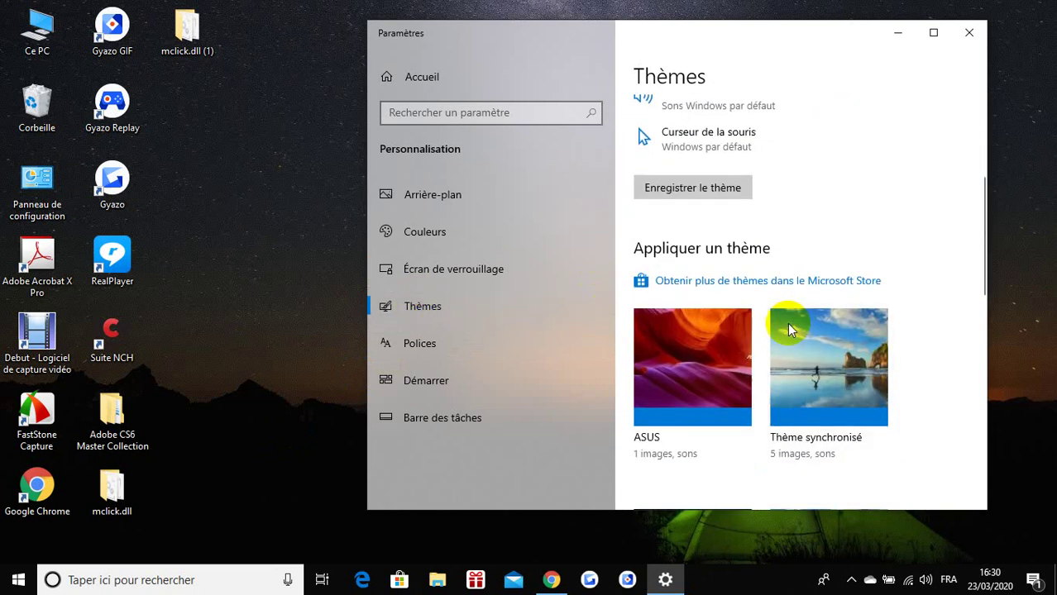
scroll(786, 329, "down", 3)
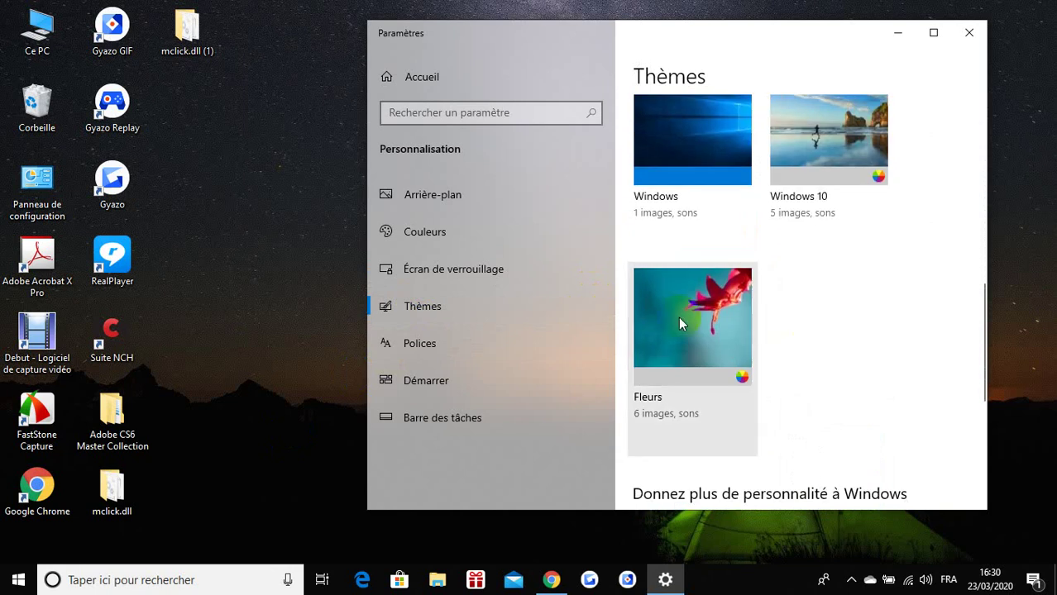
Step: Apply the Fleurs theme and check its accent colour in the Start menu
left_click(678, 317)
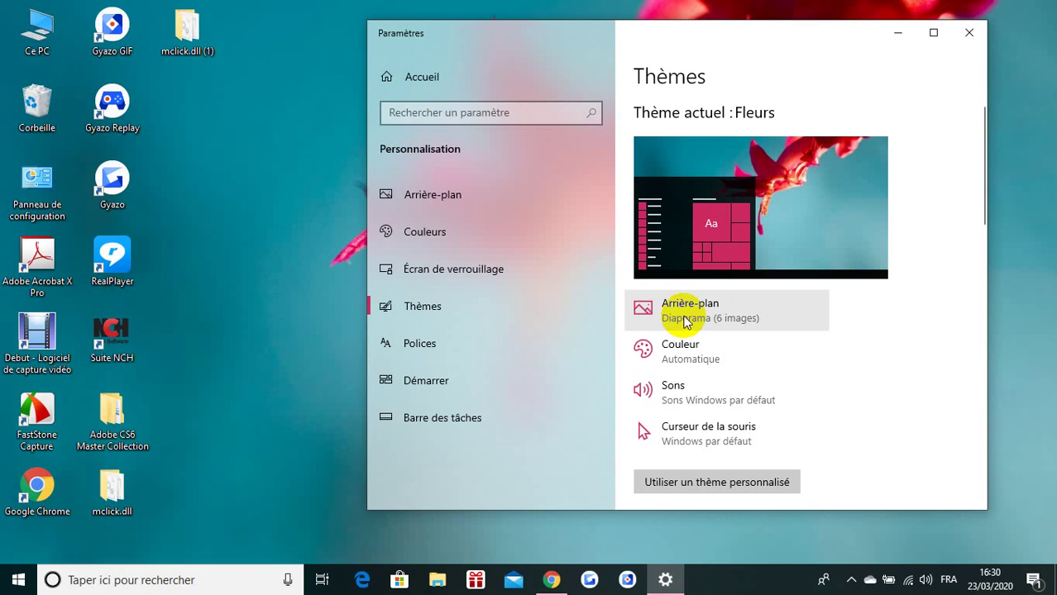
left_click(11, 584)
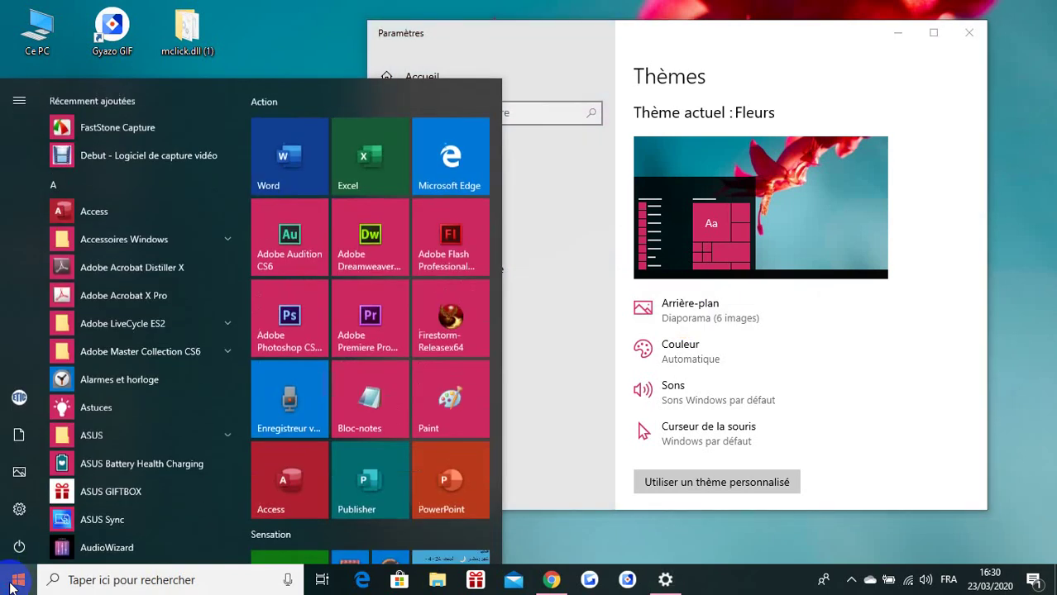
left_click(11, 584)
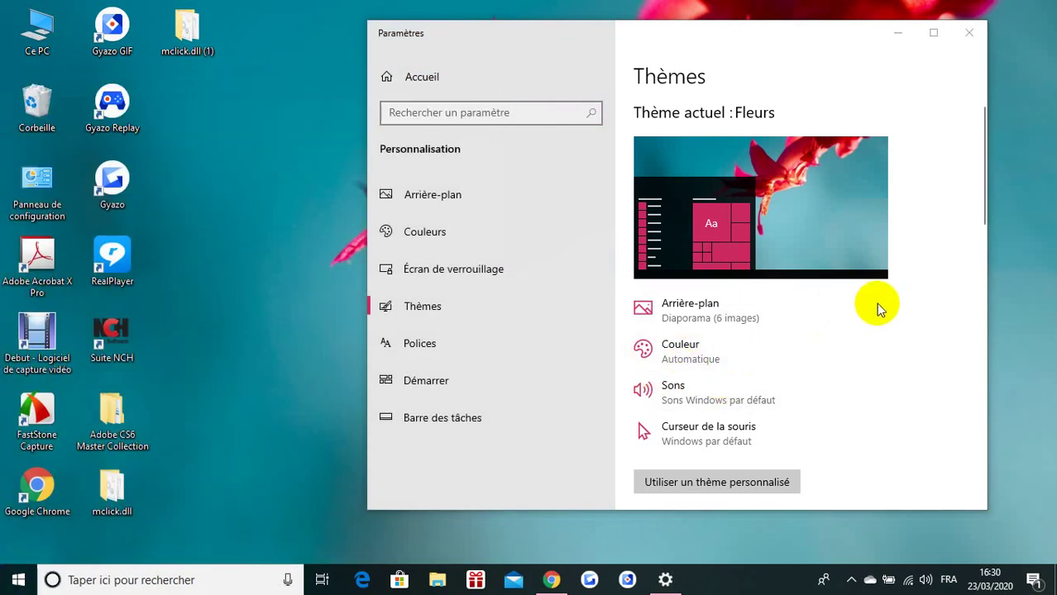
Step: Apply the Windows 10 theme and check its accent colour in the Start menu
scroll(898, 311, "down", 5)
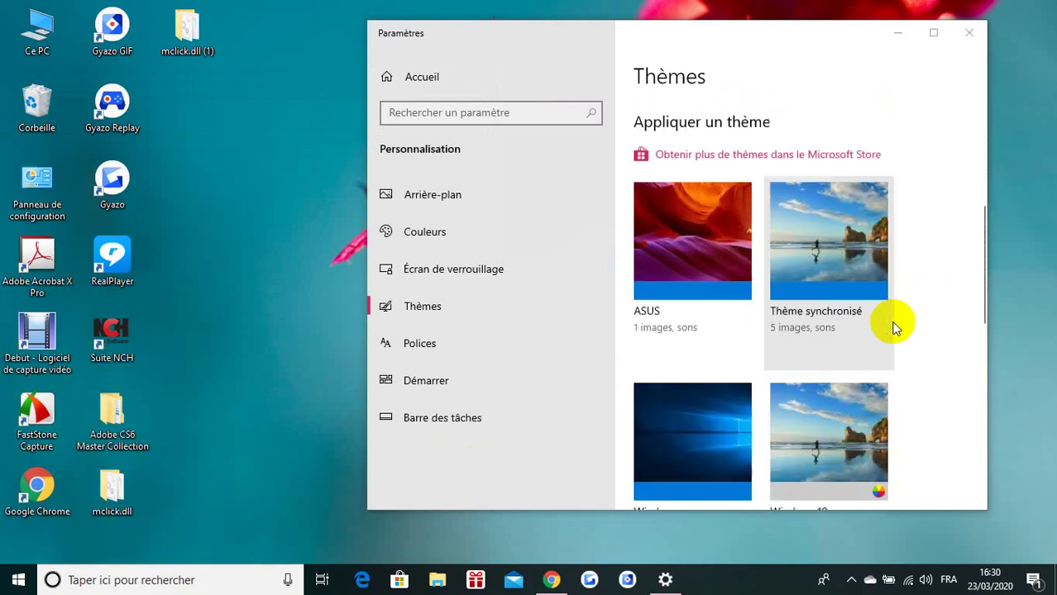
scroll(895, 325, "down", 1)
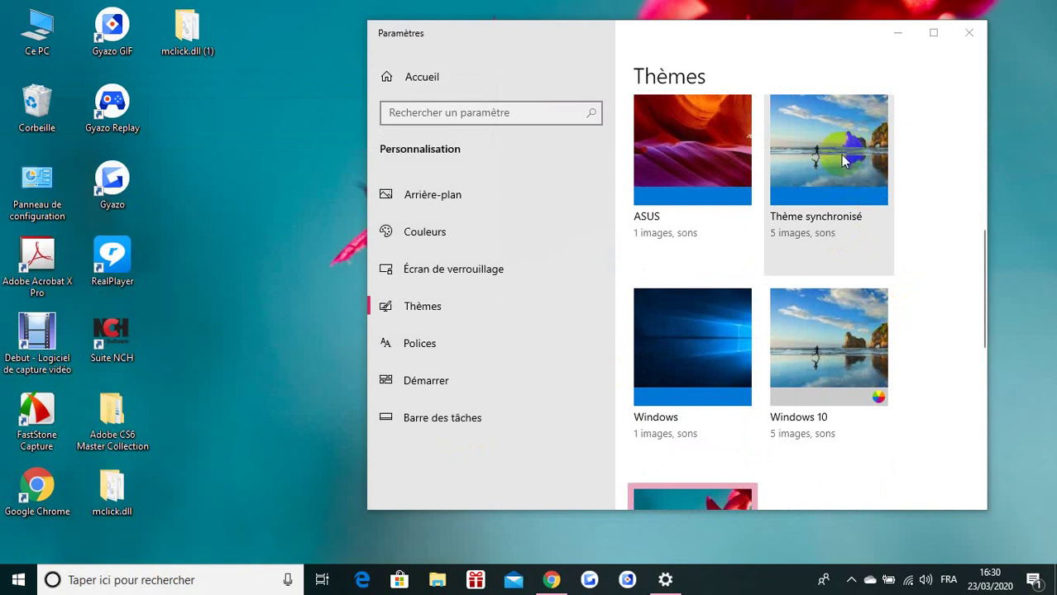
left_click(835, 344)
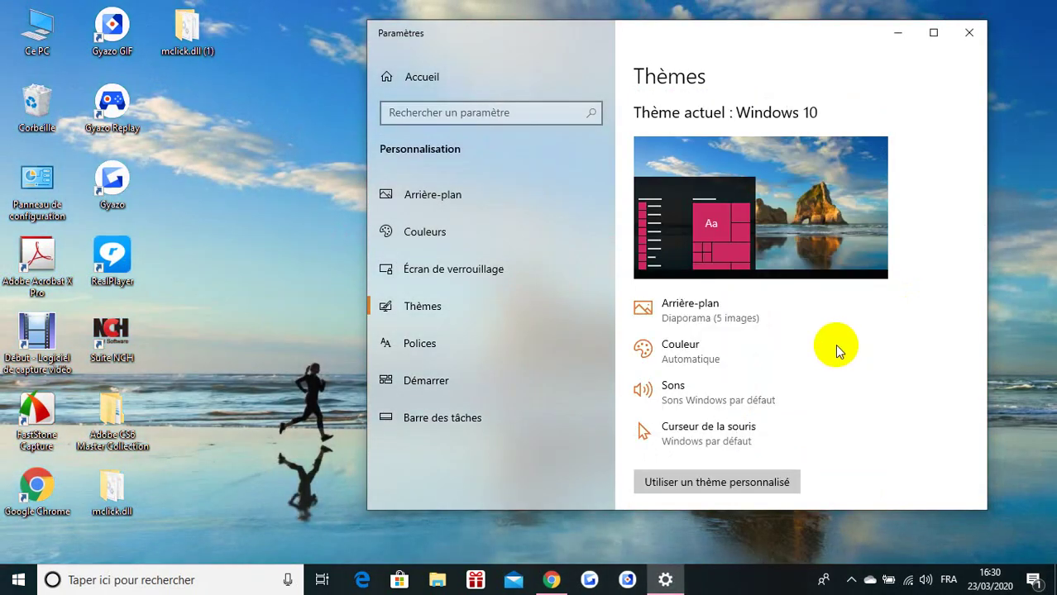
left_click(18, 580)
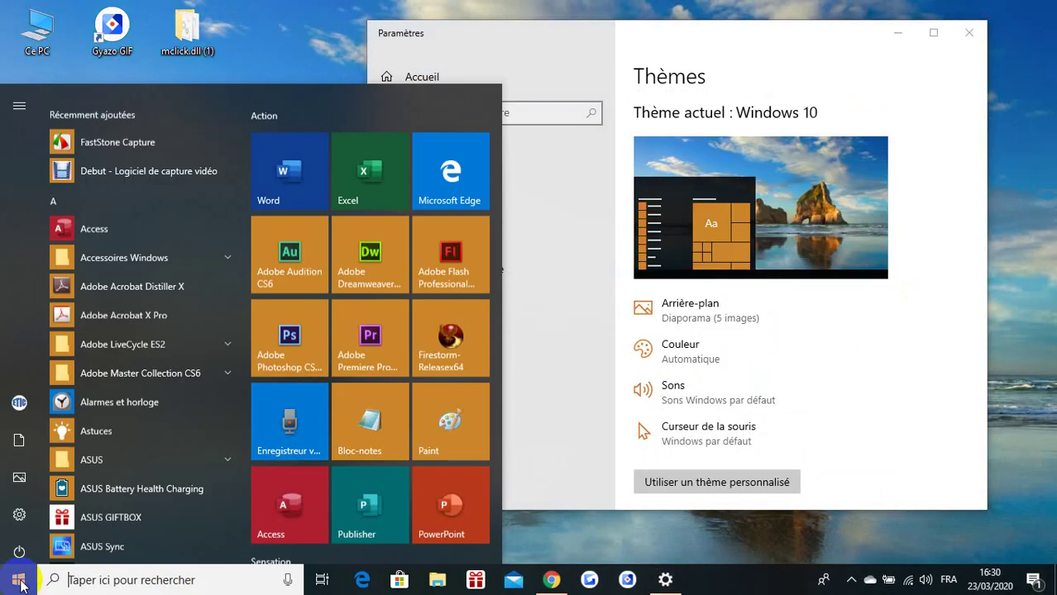
left_click(20, 582)
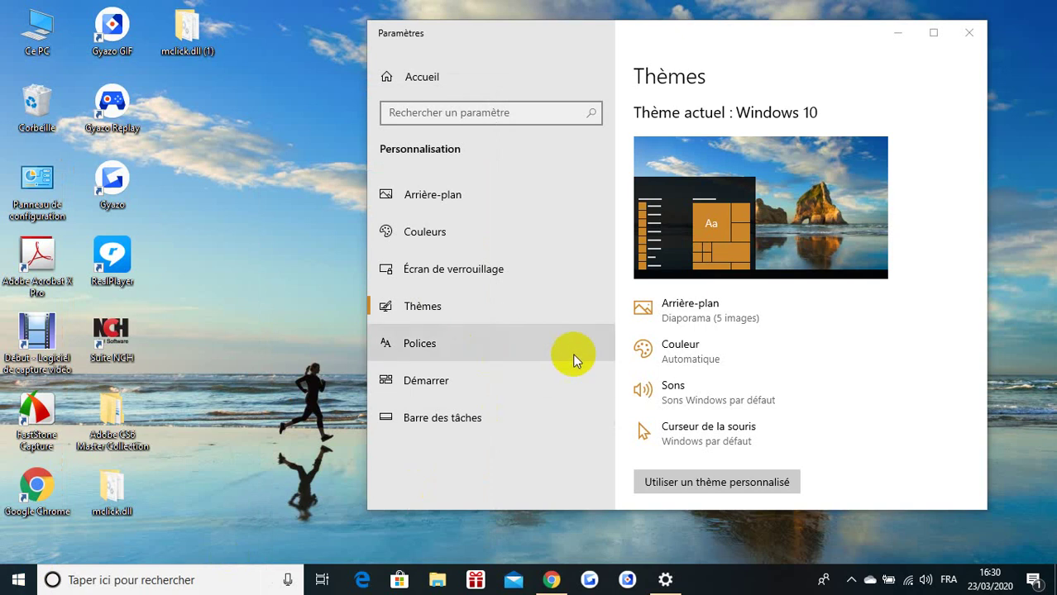
Step: Apply Thème synchronisé, check it in the Start menu and close the Settings window to show the desktop
scroll(718, 368, "down", 4)
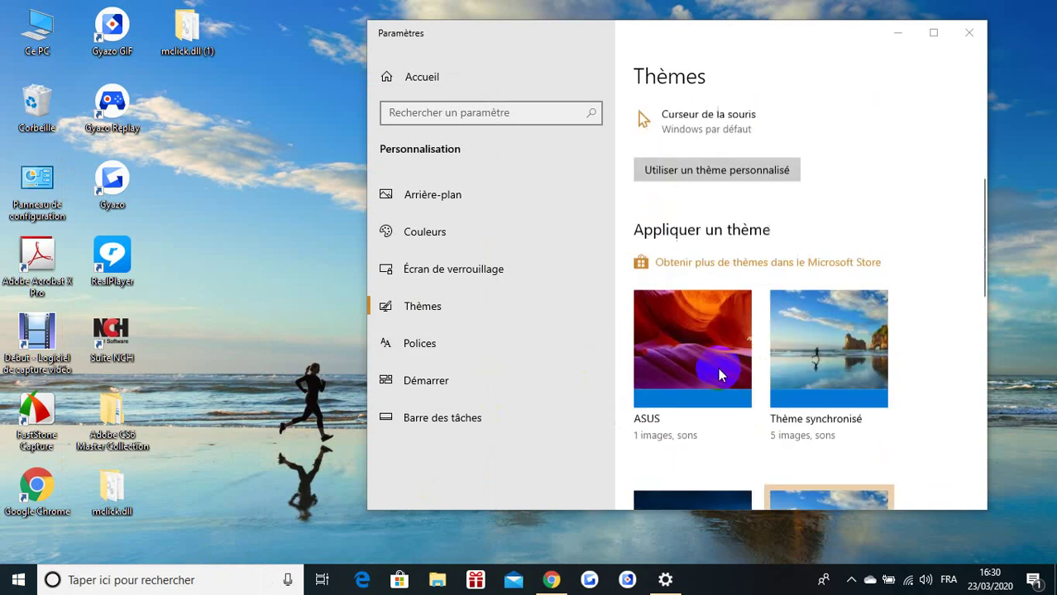
scroll(717, 367, "down", 1)
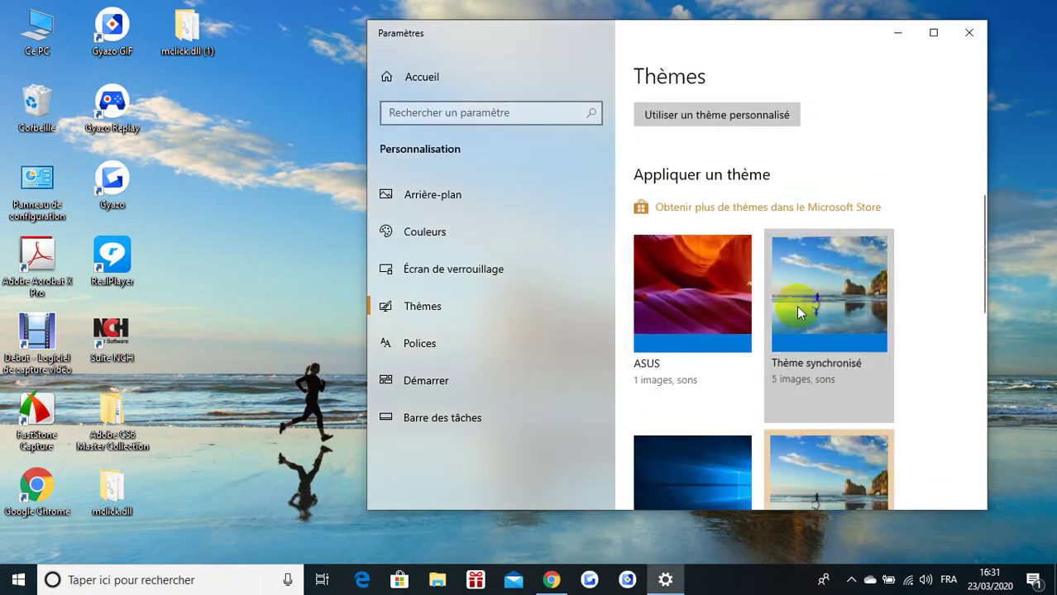
left_click(798, 312)
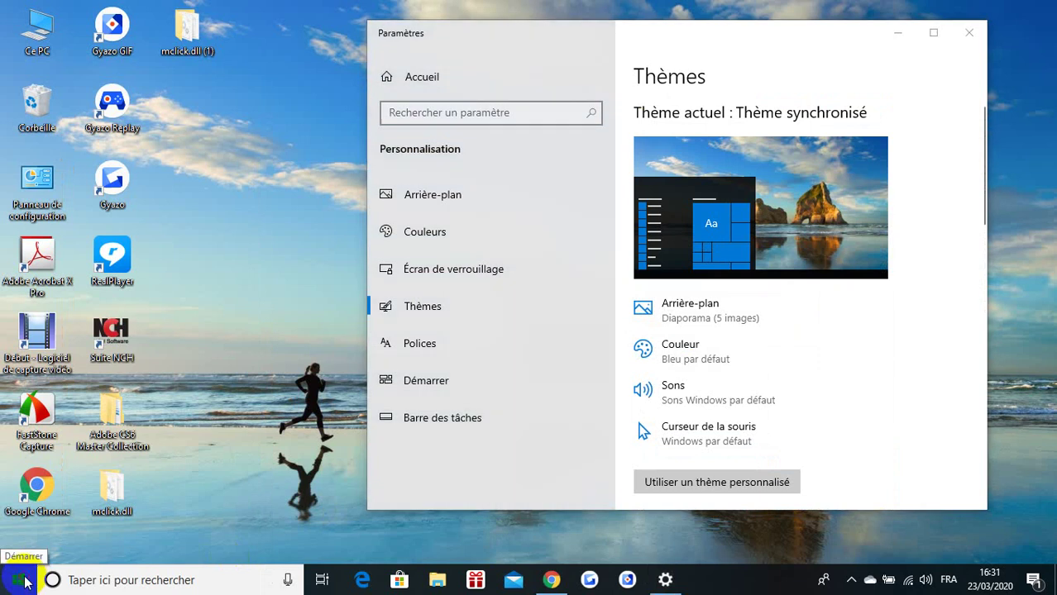
left_click(18, 581)
left_click(18, 581)
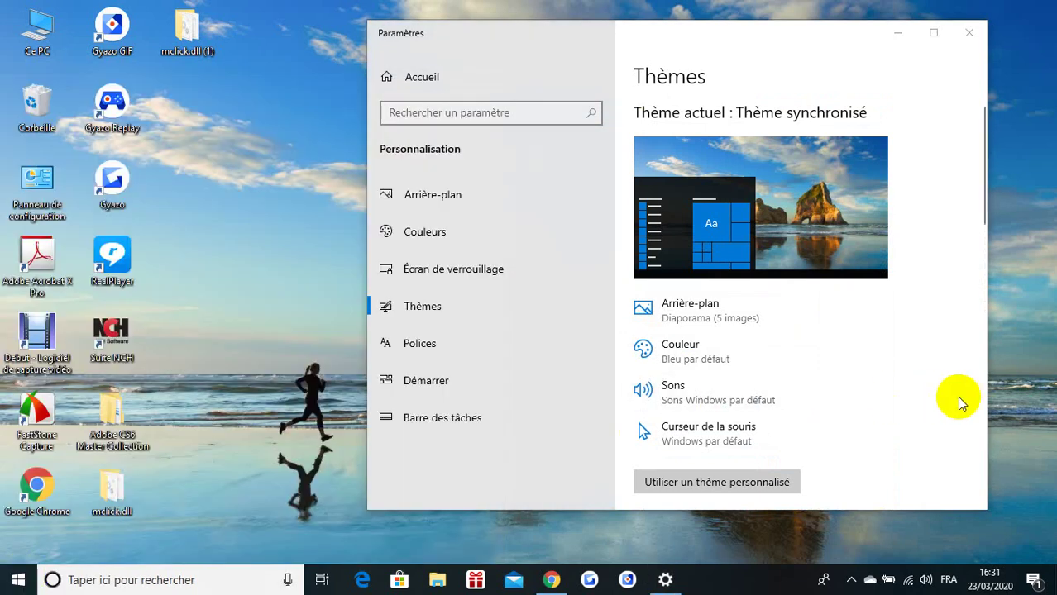
left_click(969, 35)
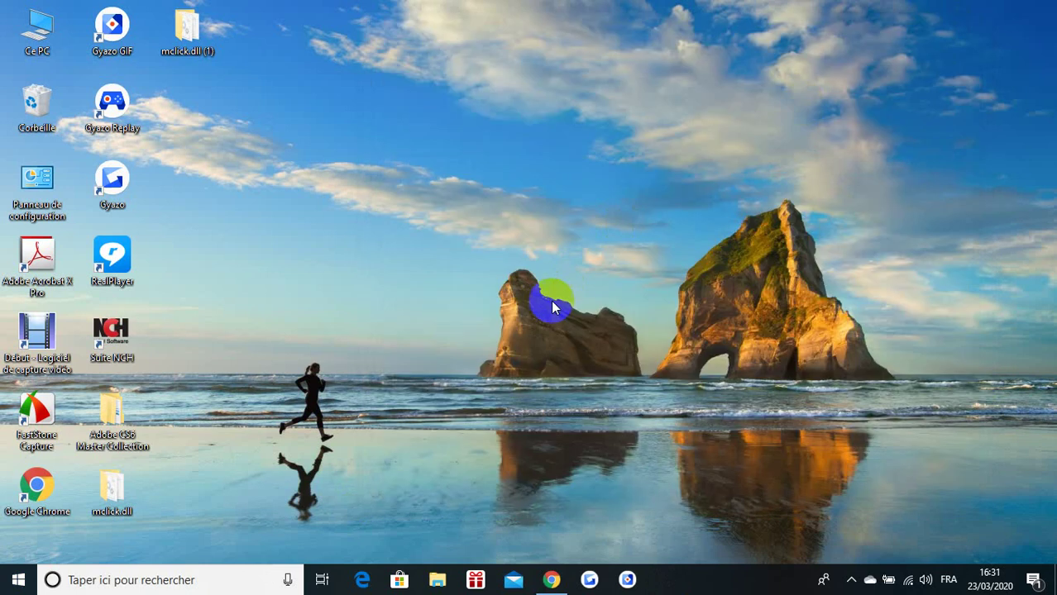